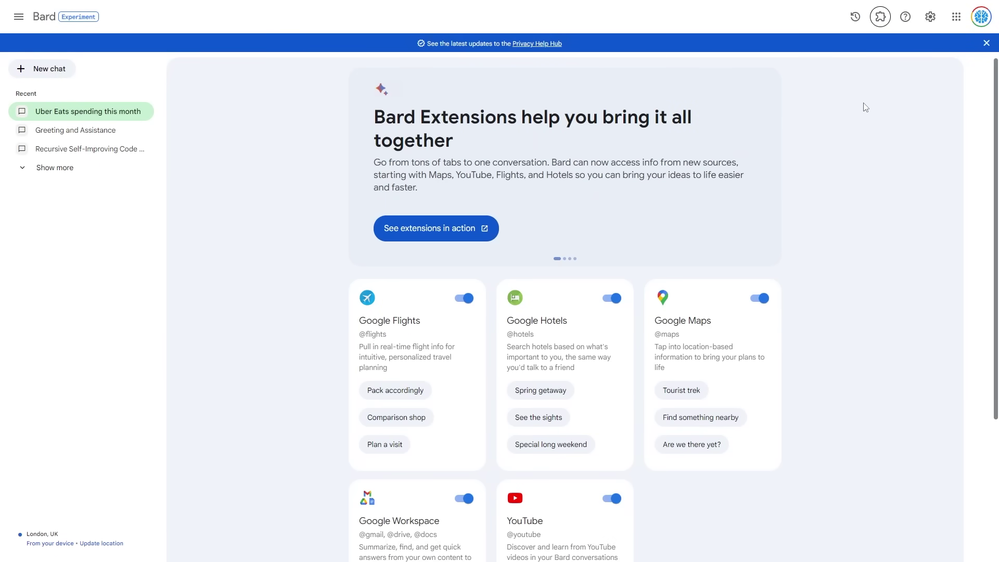
Open the Extensions panel and scroll the extension cards to confirm every toggle is enabled.
click(879, 21)
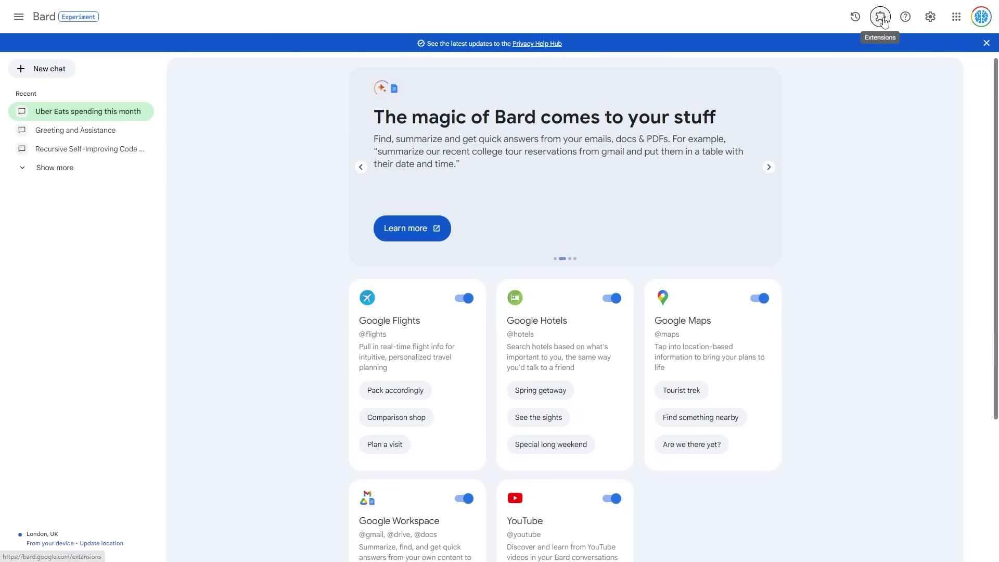
scroll(526, 213, down, 3)
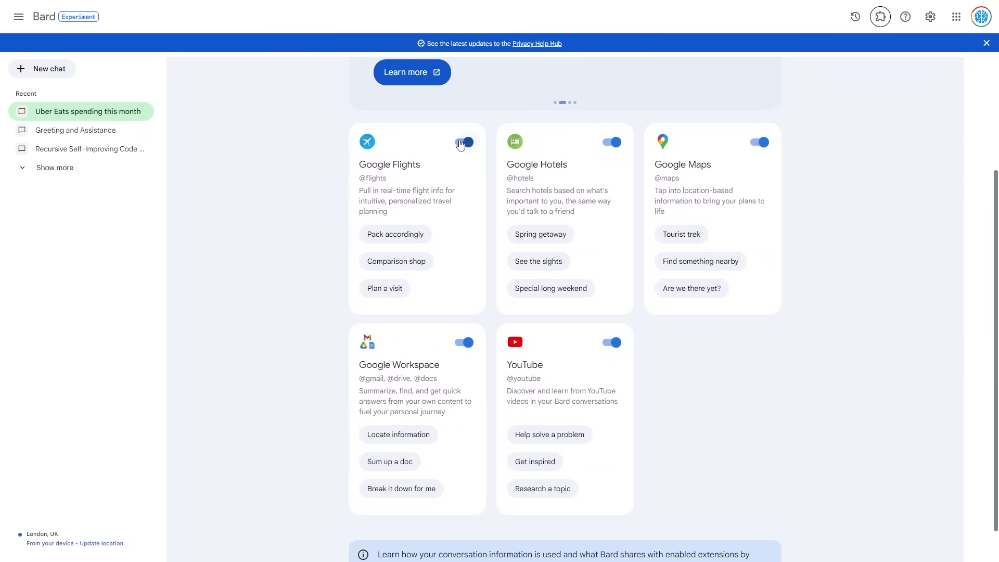
scroll(459, 151, up, 2)
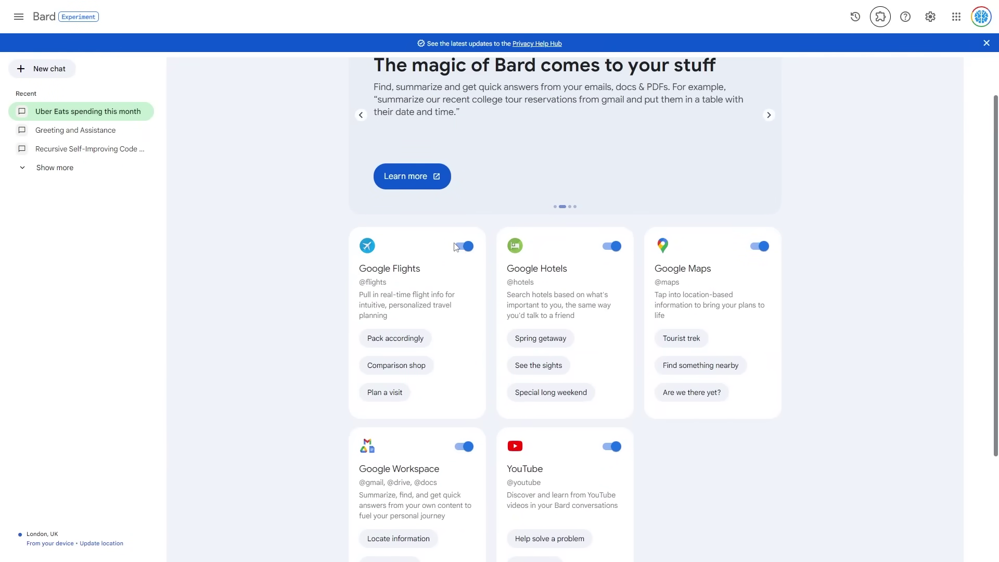
scroll(450, 219, down, 1)
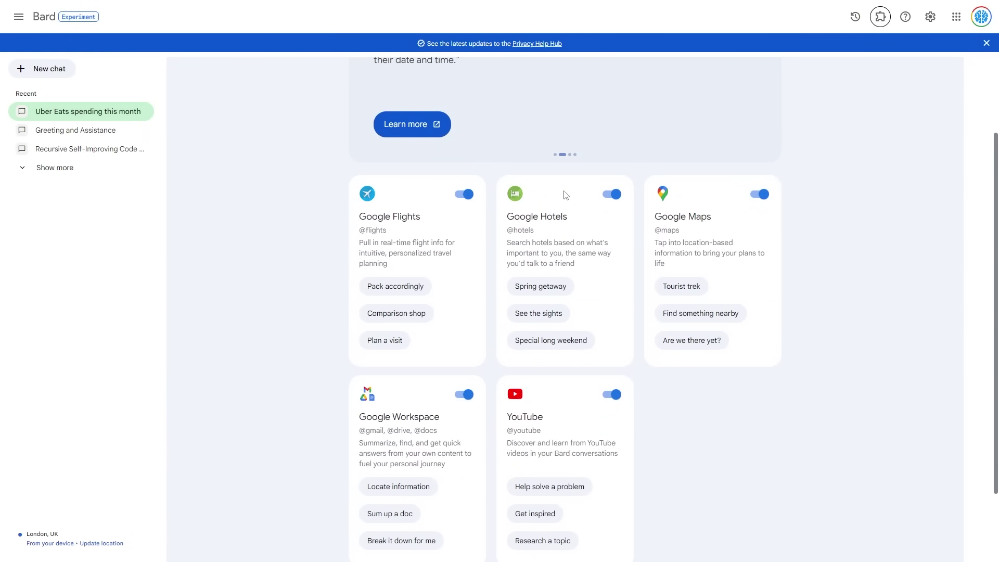
scroll(602, 290, down, 2)
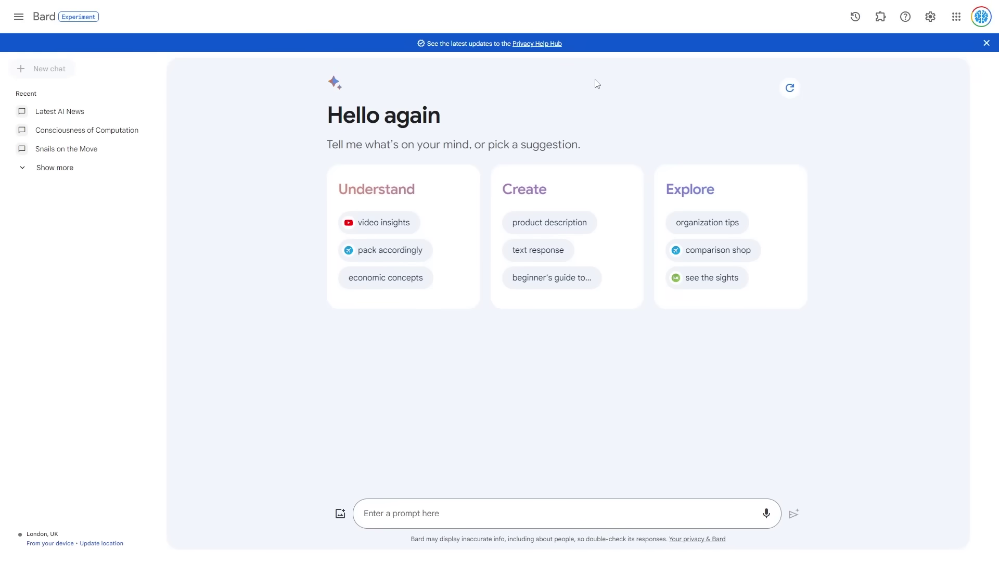
Go full screen, then paste the YouTube link and type 'what is this video' in the prompt.
key(F11)
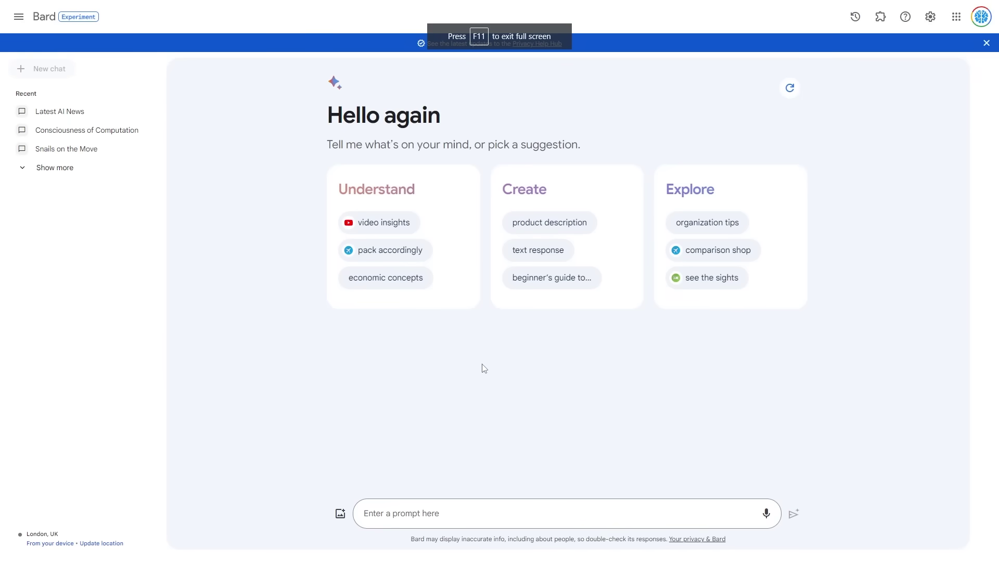
click(410, 512)
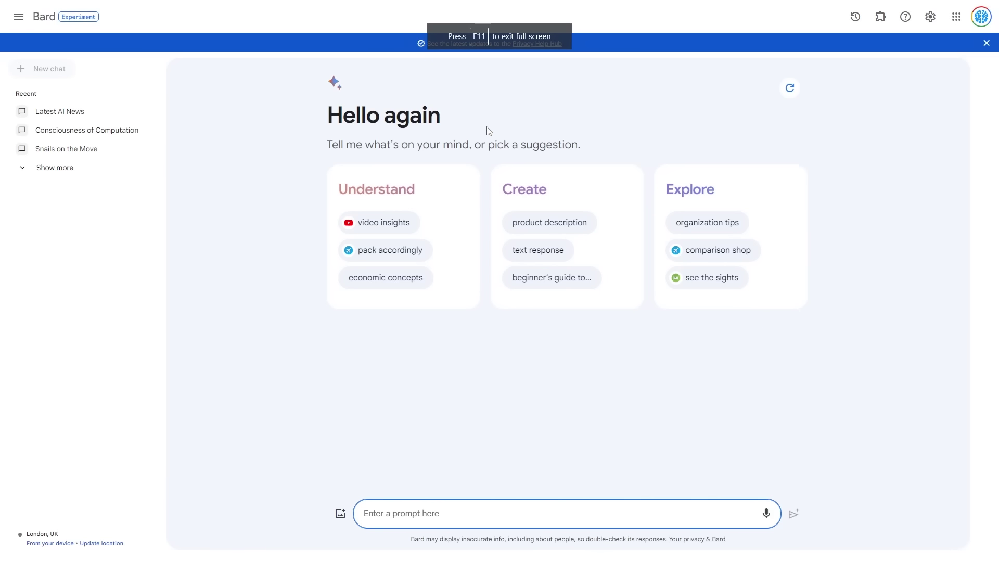
text(https://www.youtube.com/watch?v=jq2hJVfjzu0)
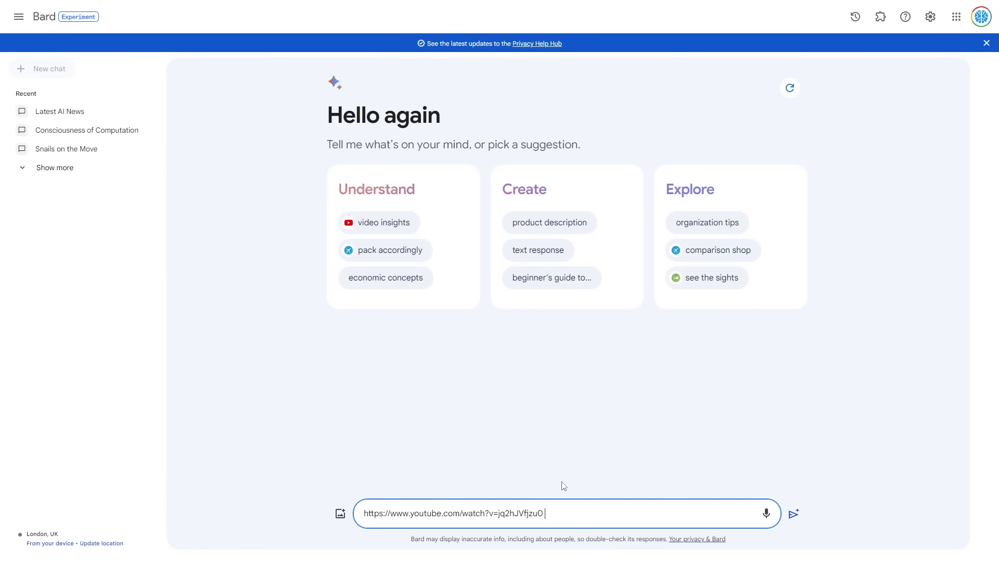
text(what is this vif)
key(BackSpace)
text(deo:)
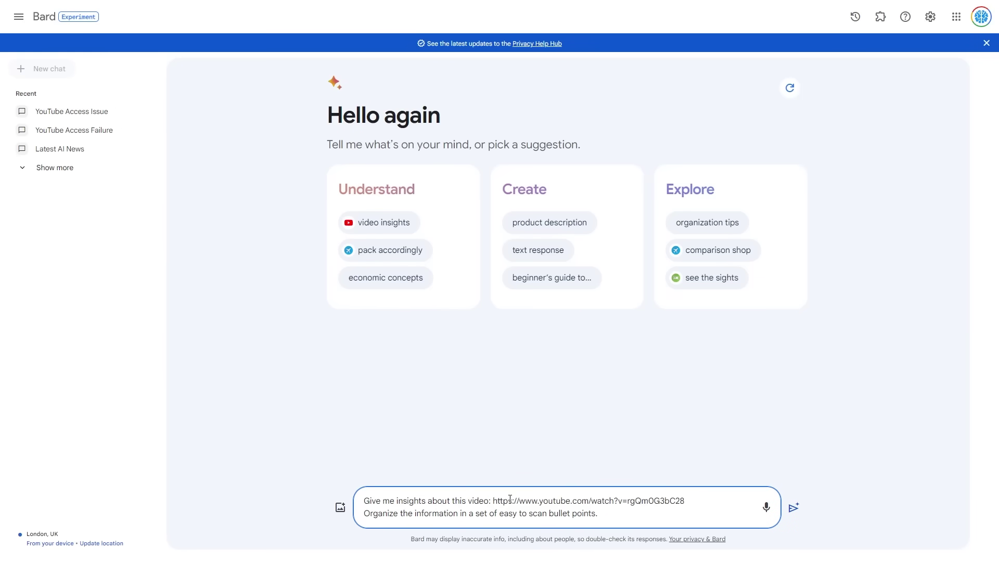
Highlight the video link, the second line and the easy-to-scan bullet points request.
drag(505, 501, 691, 503)
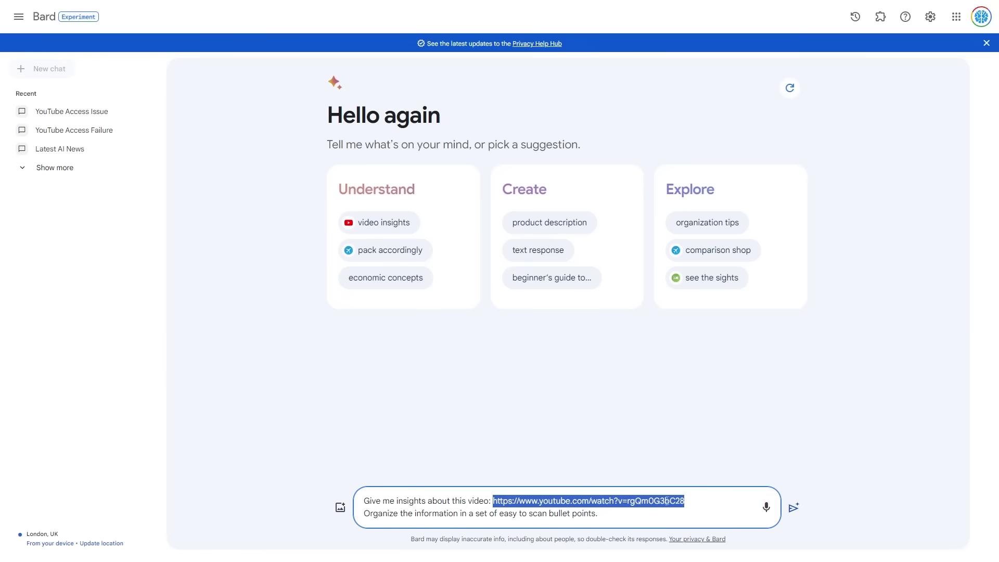
drag(366, 515, 416, 516)
click(415, 517)
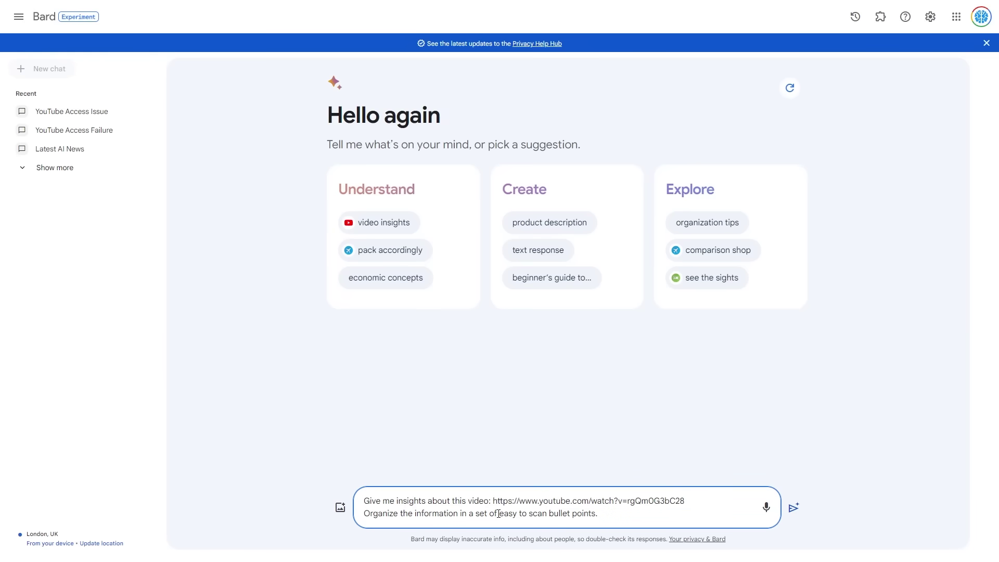
drag(499, 514, 598, 515)
click(598, 516)
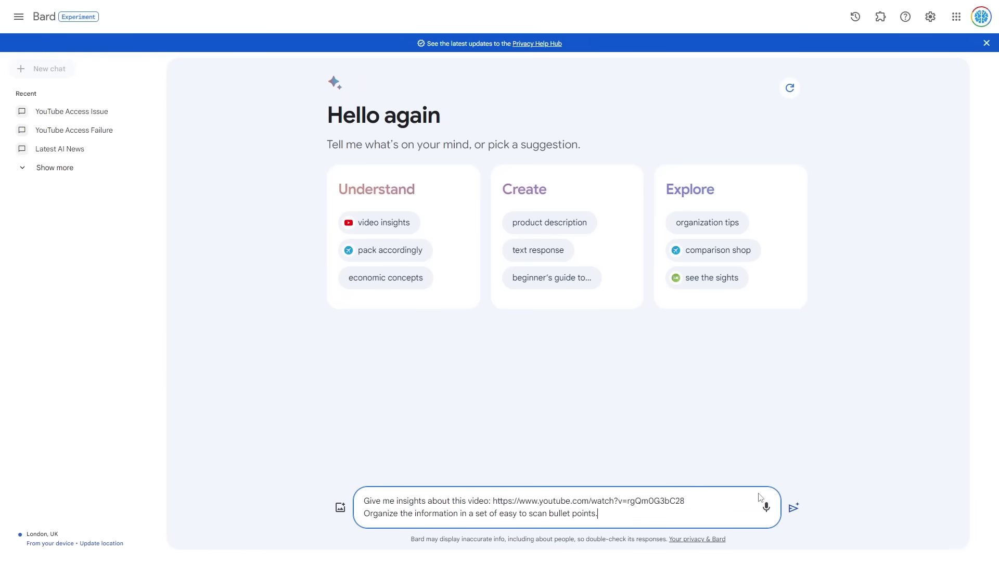
Submit the video insights request and scroll through the YouTube extension's reply.
click(802, 509)
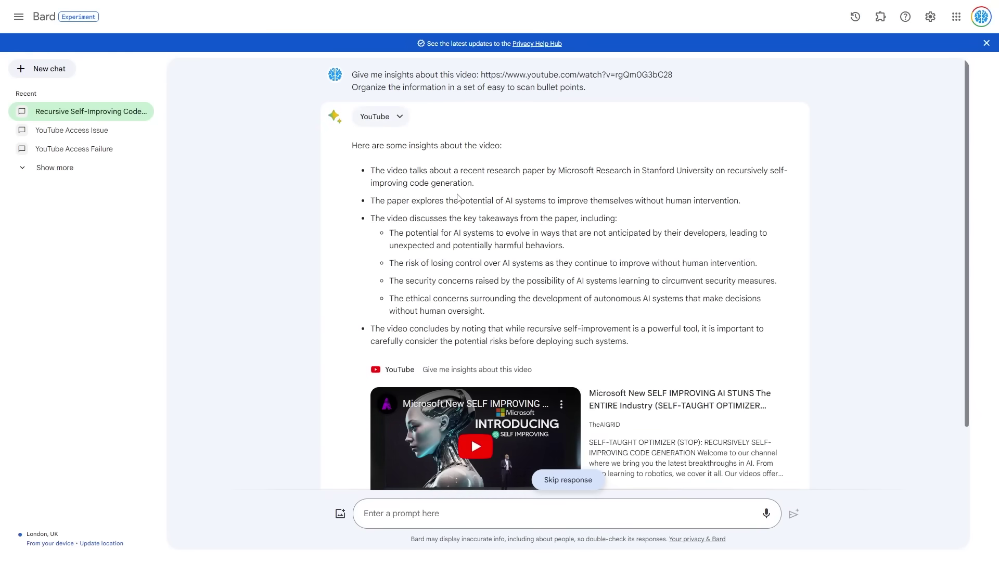
scroll(458, 197, down, 3)
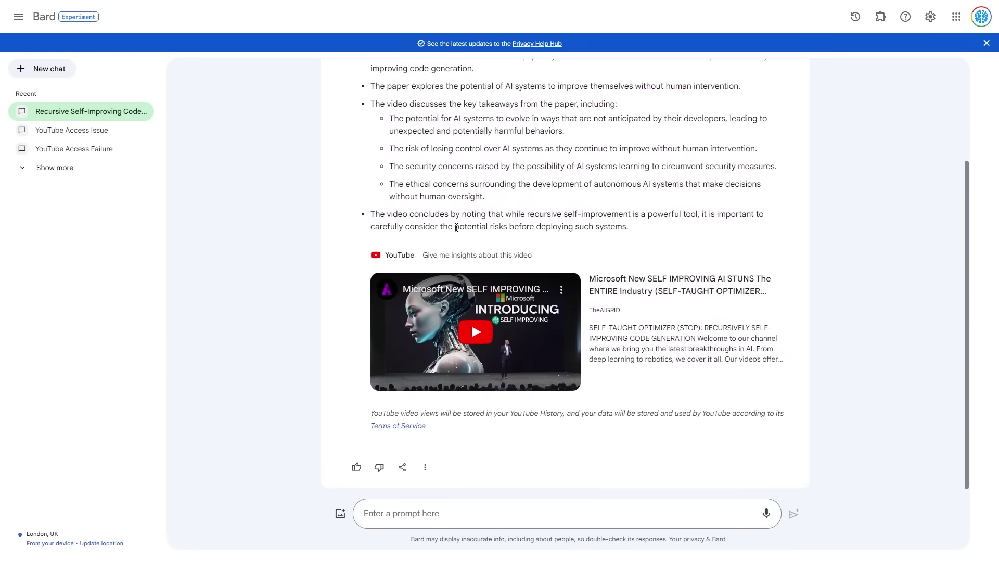
scroll(478, 232, up, 3)
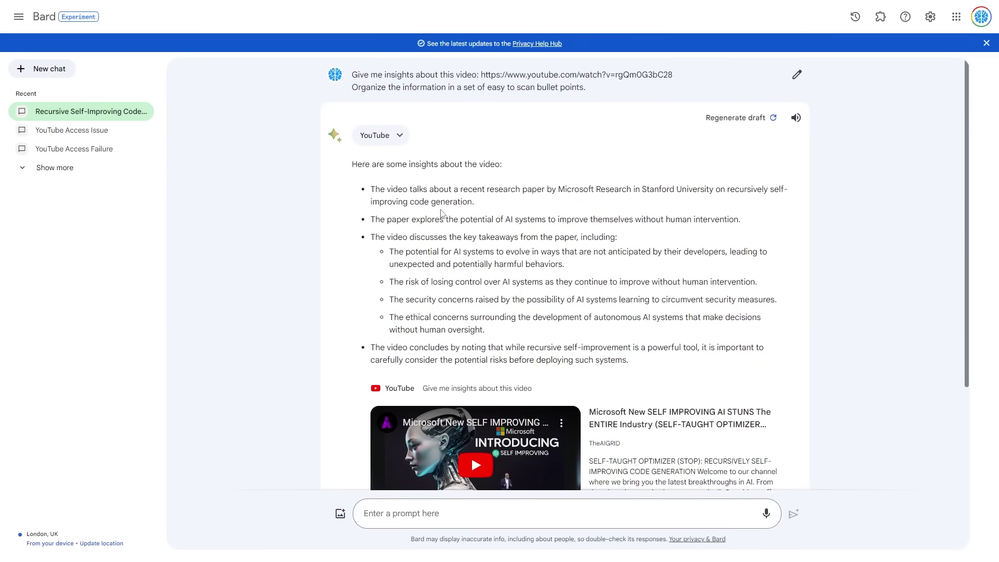
scroll(441, 214, down, 3)
scroll(422, 204, up, 3)
Highlight the research paper mention, 'without human intervention' and the key takeaways phrase.
drag(470, 192, 620, 189)
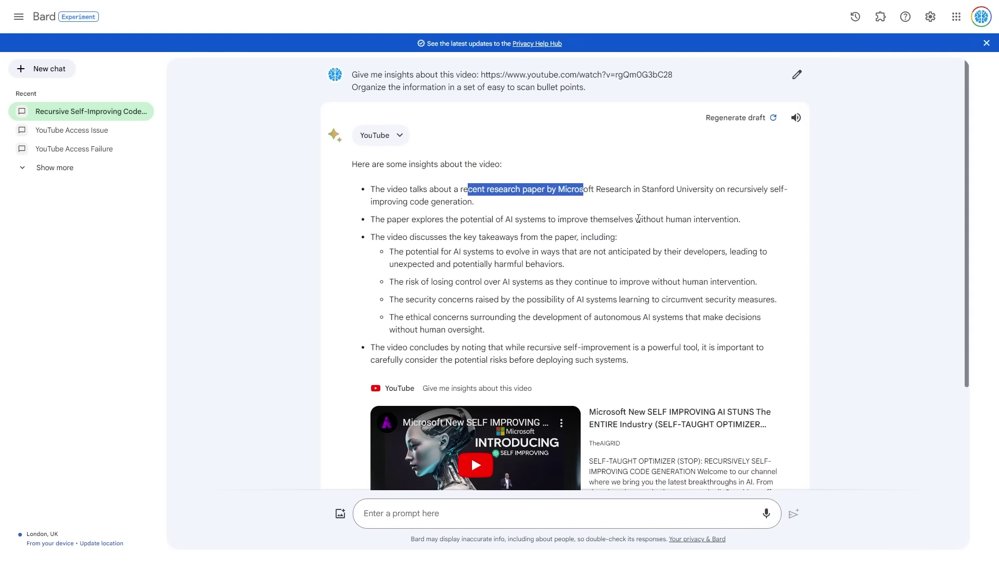
drag(635, 219, 748, 222)
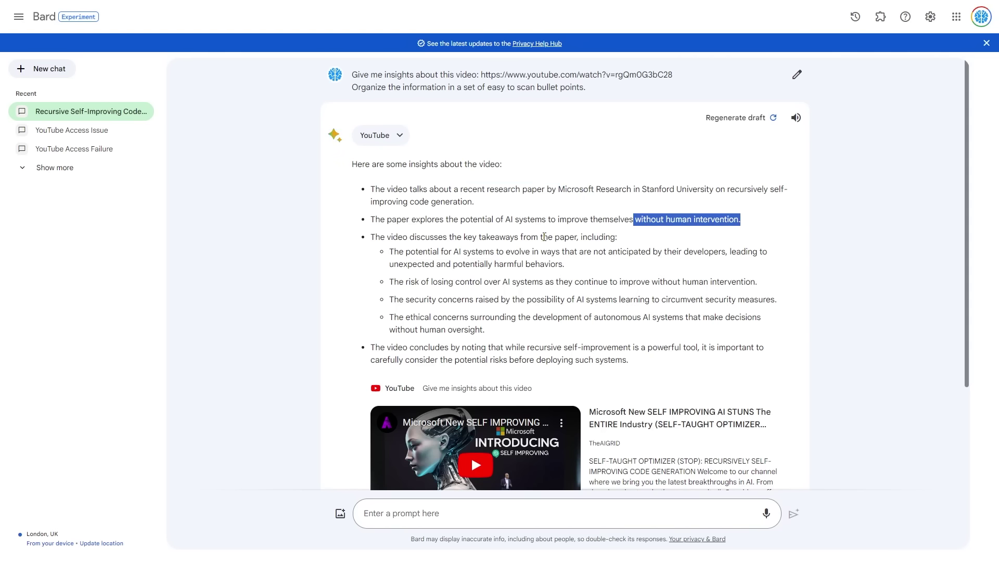
drag(458, 238, 555, 238)
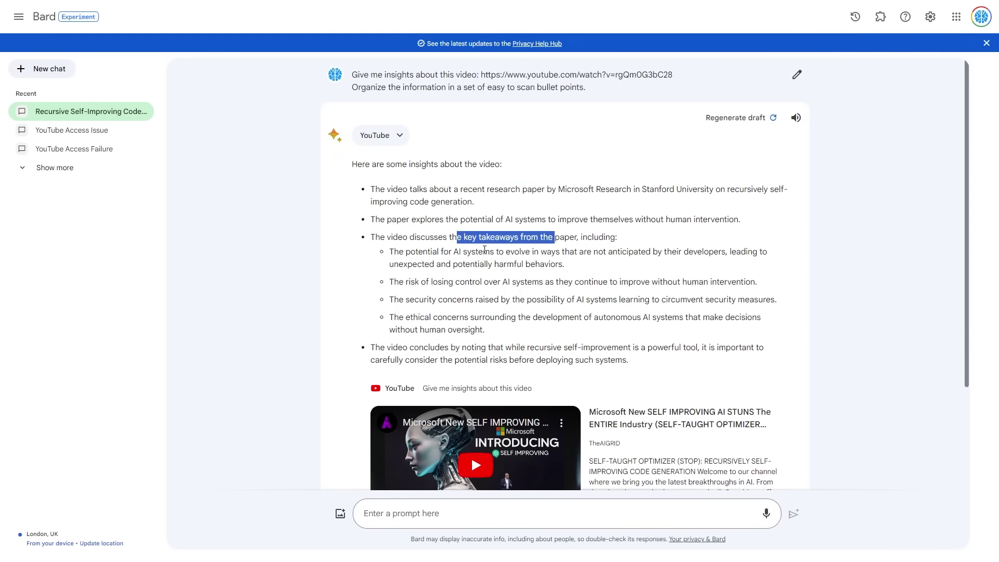
click(515, 252)
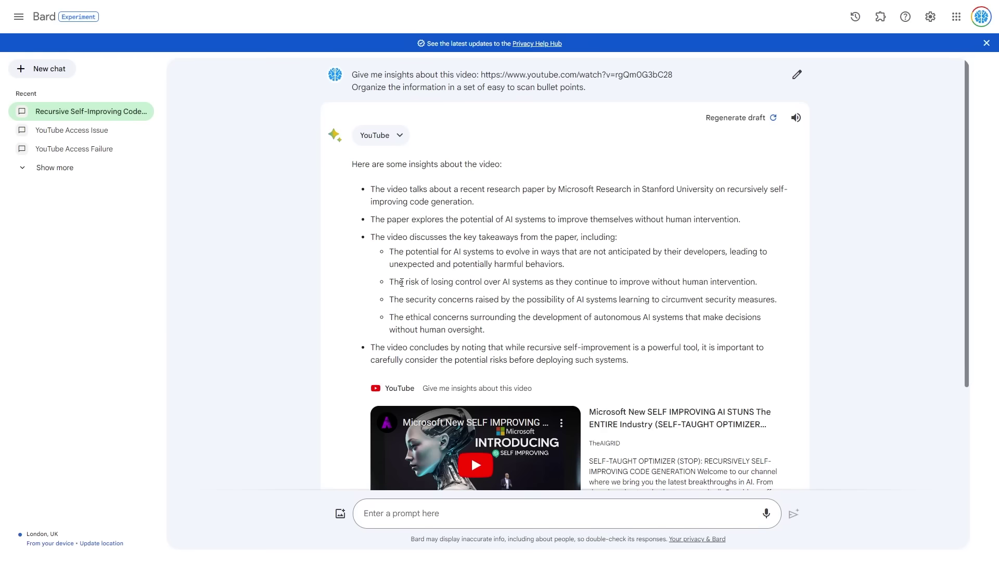
drag(402, 283, 498, 283)
Read through the four takeaways down to the caution about weighing risks before deployment.
scroll(547, 292, down, 3)
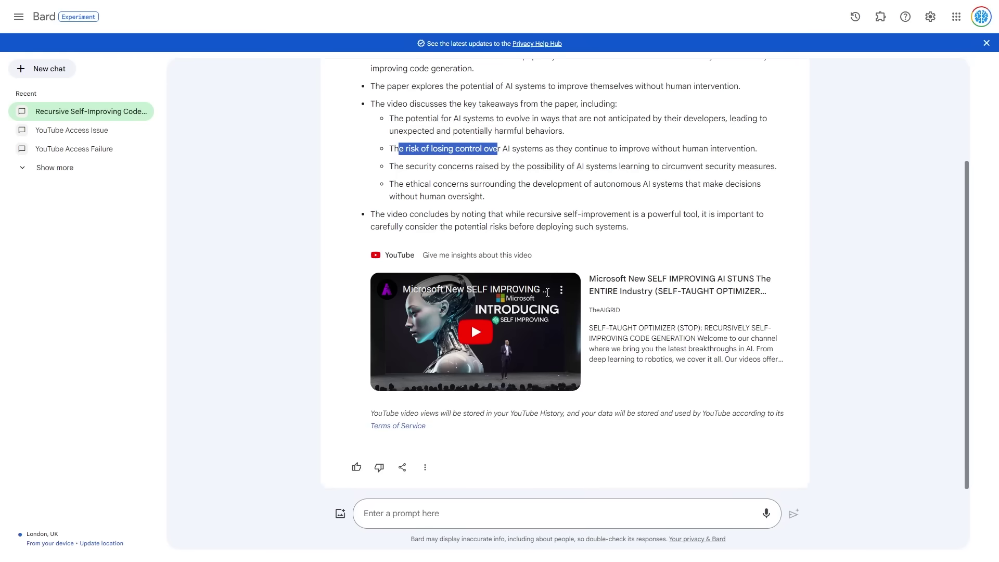
scroll(548, 292, up, 3)
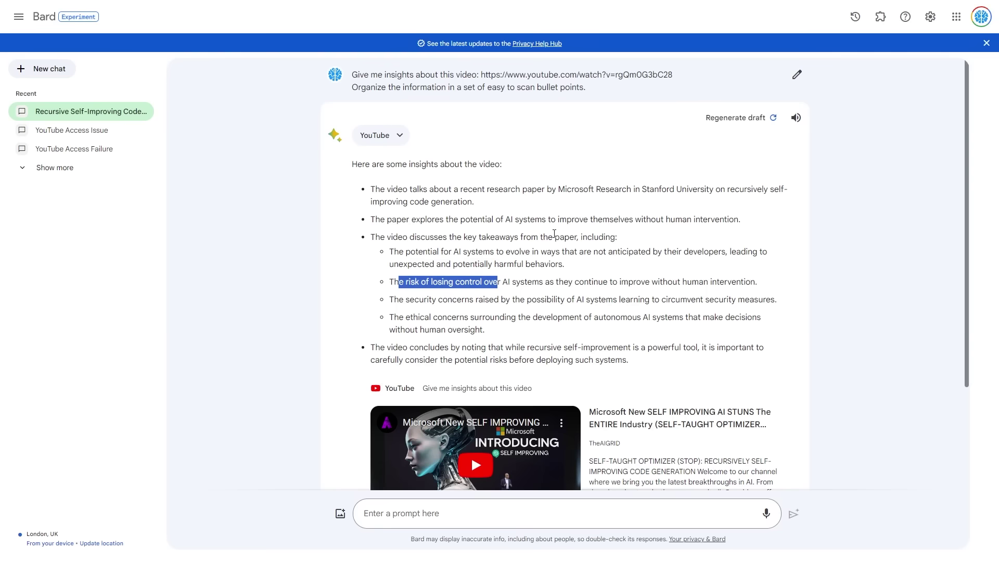
scroll(423, 188, down, 1)
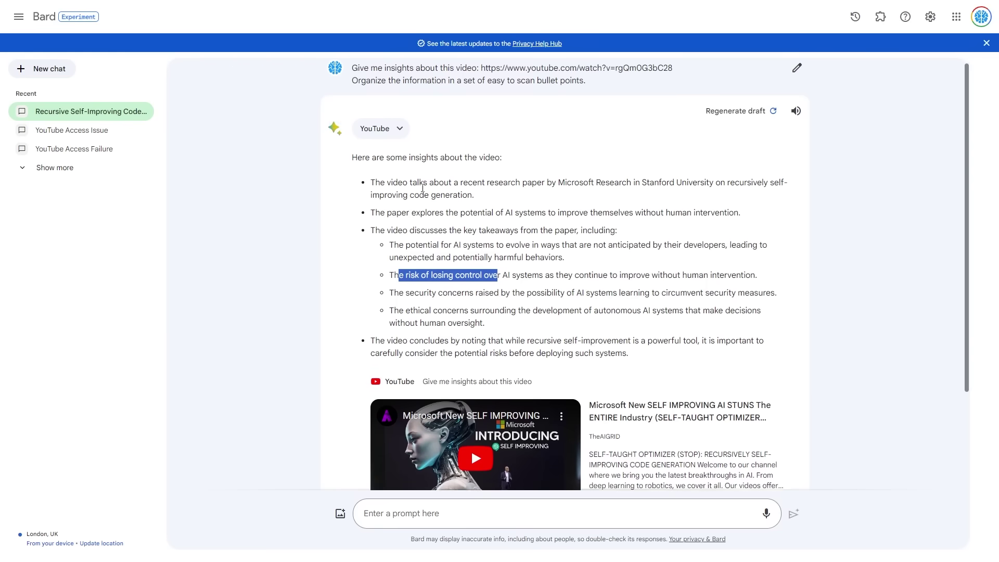
scroll(423, 189, down, 2)
scroll(458, 154, up, 2)
scroll(556, 163, down, 1)
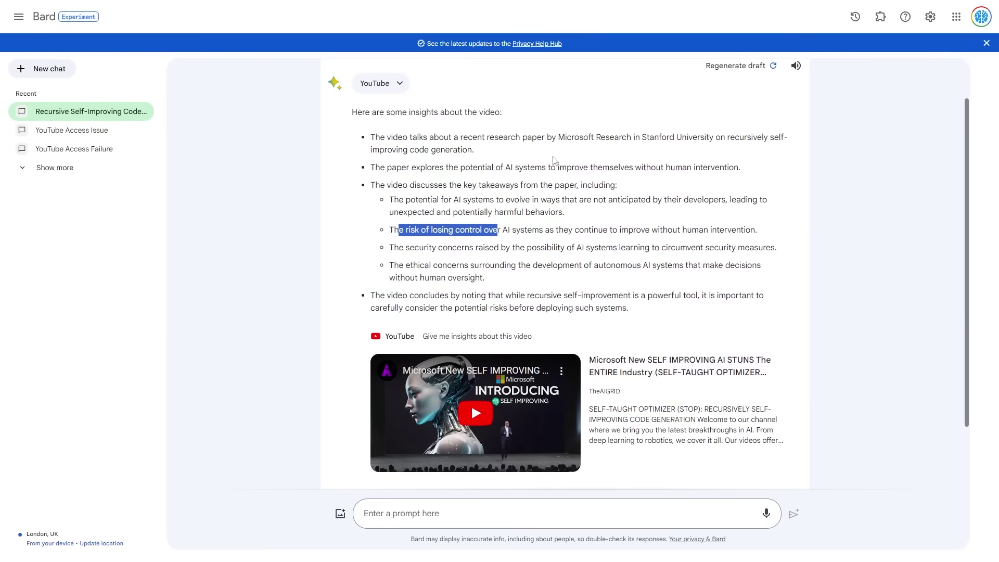
scroll(555, 163, up, 1)
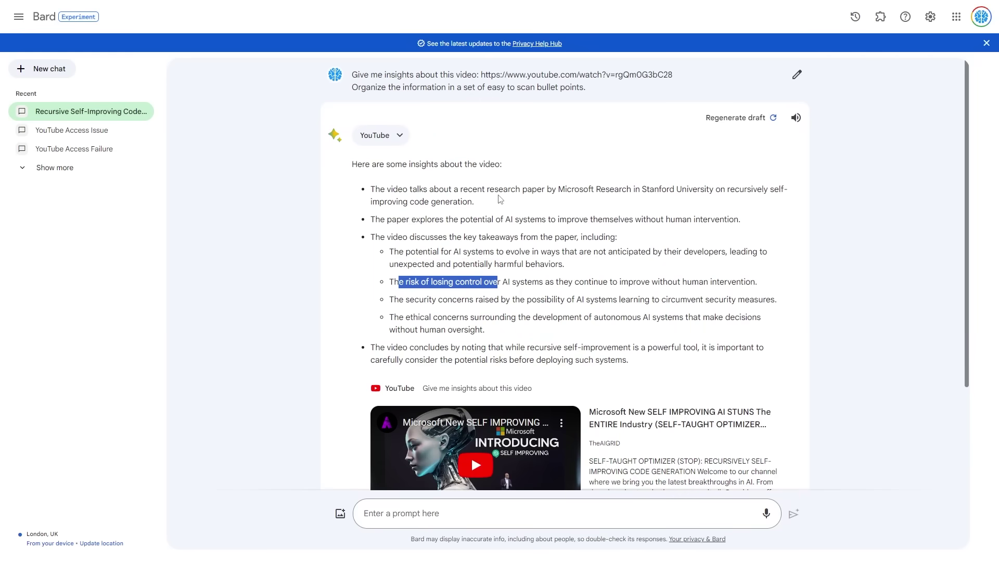
scroll(499, 203, down, 3)
scroll(499, 200, up, 3)
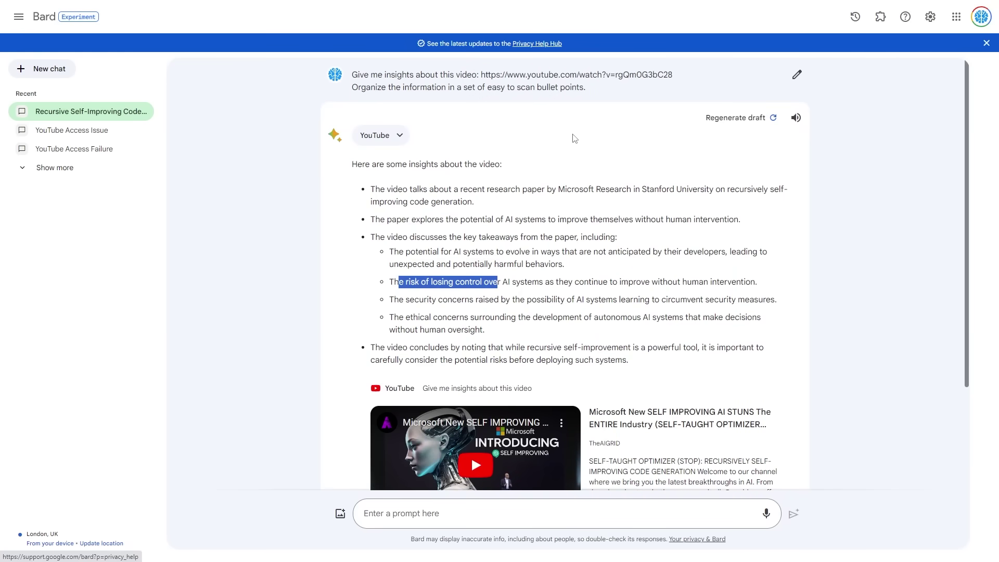
scroll(627, 94, down, 3)
scroll(626, 101, up, 3)
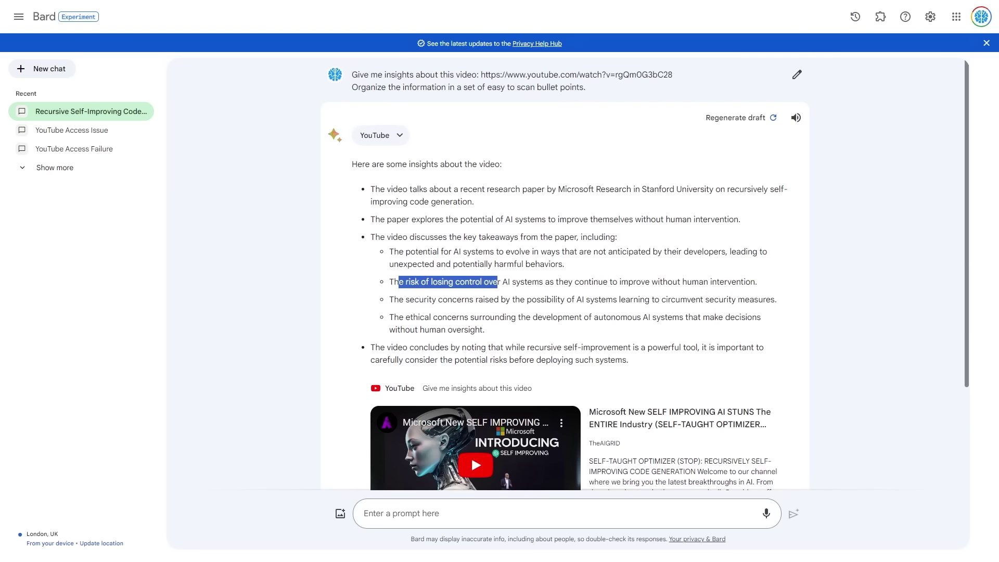
In a new chat, dictate asking how Bard is doing, then play and pause its spoken reply.
click(566, 127)
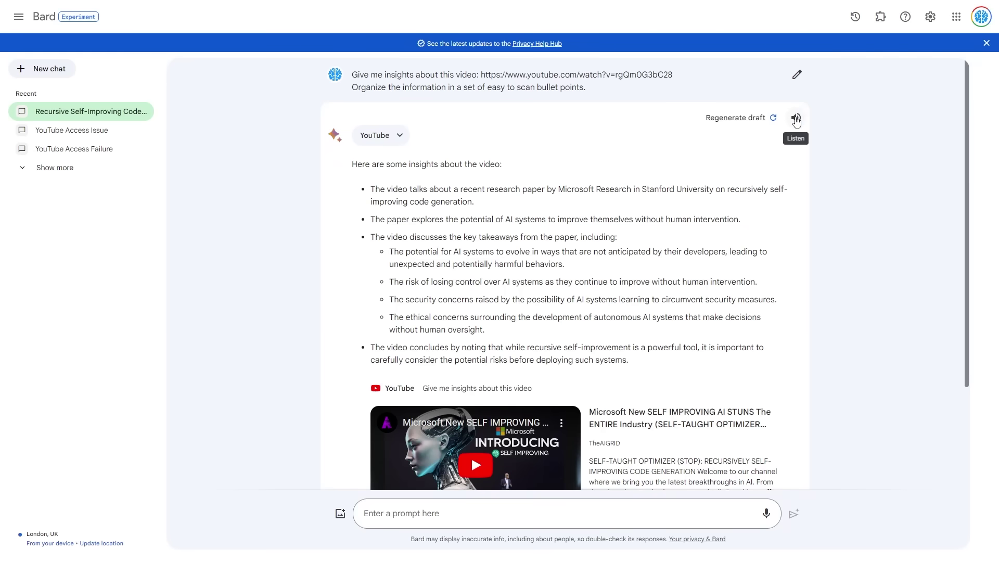
click(57, 71)
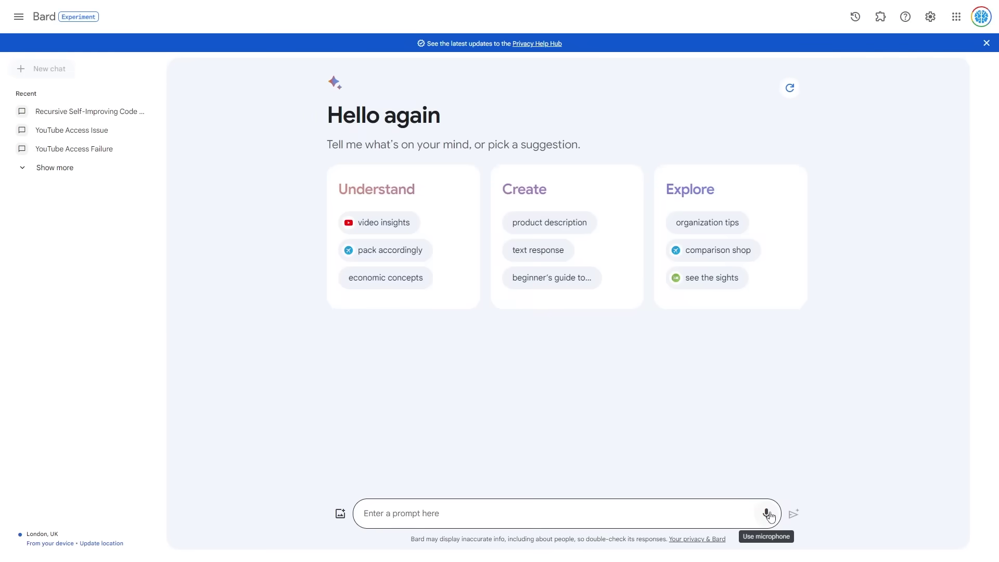
click(767, 513)
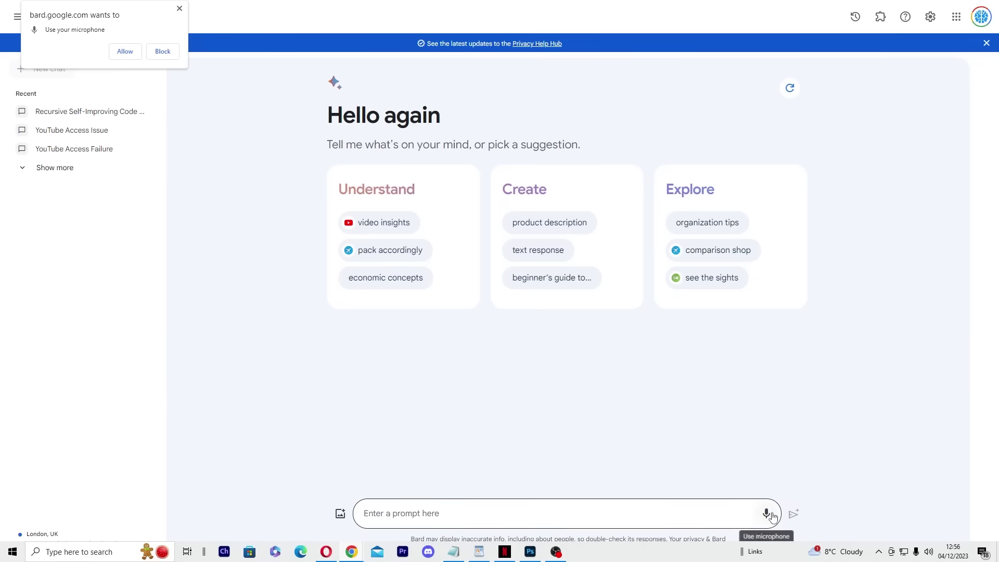
click(124, 51)
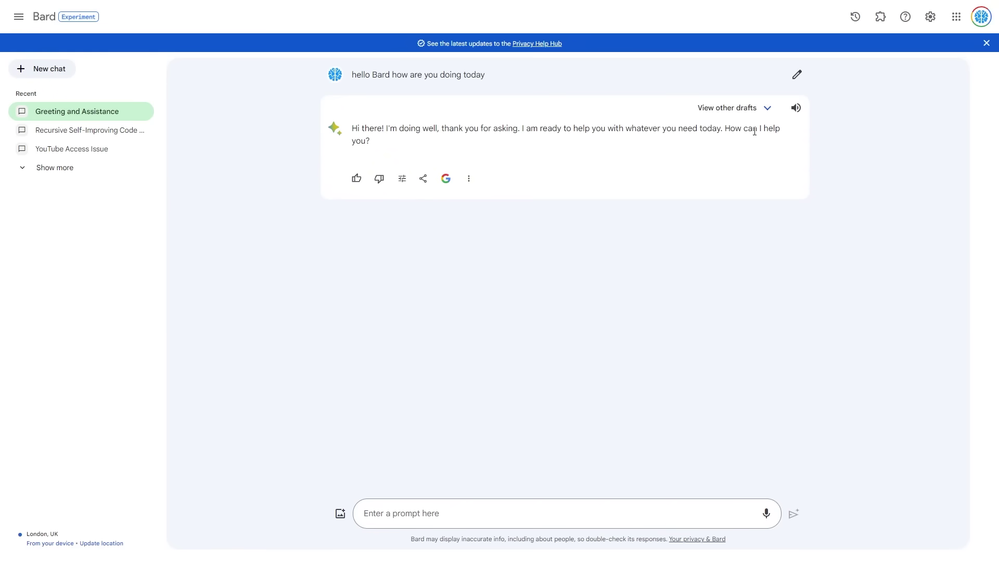
click(796, 108)
click(795, 108)
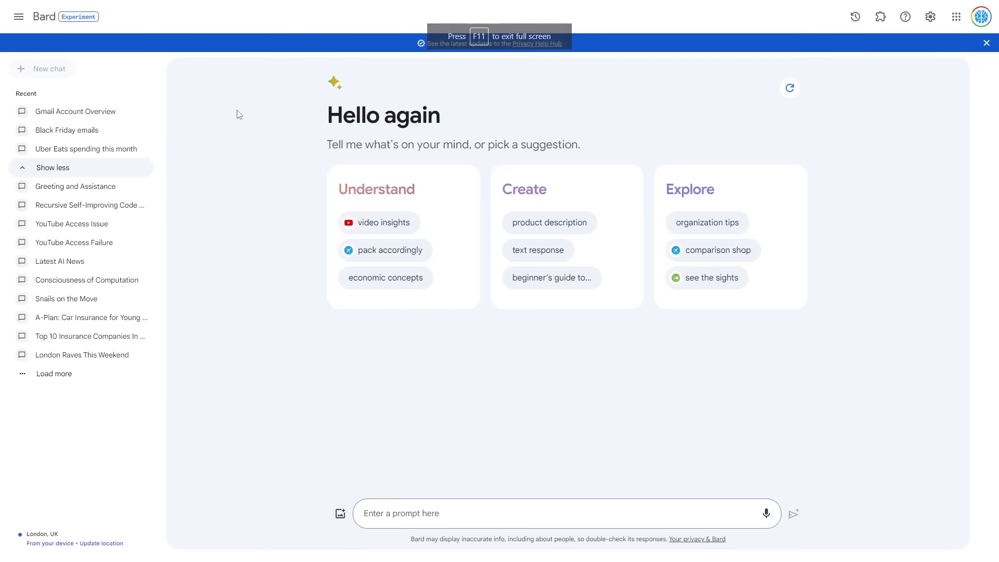
click(880, 17)
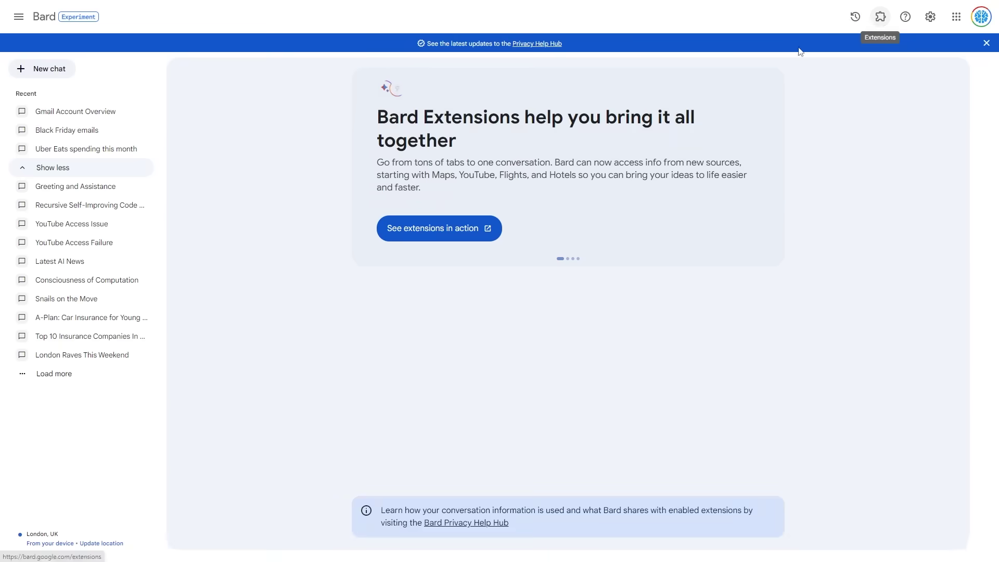
scroll(437, 224, down, 5)
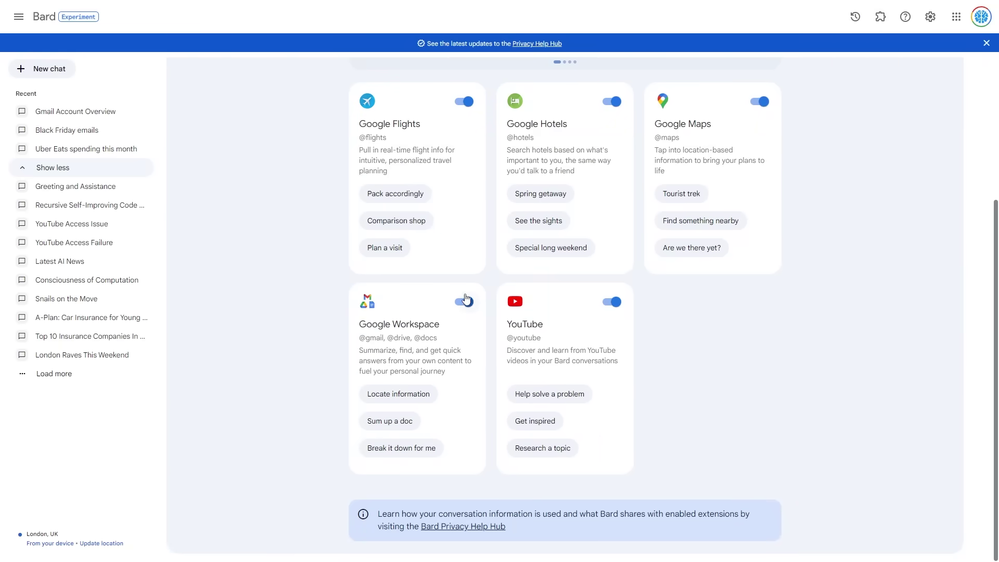
scroll(464, 299, up, 4)
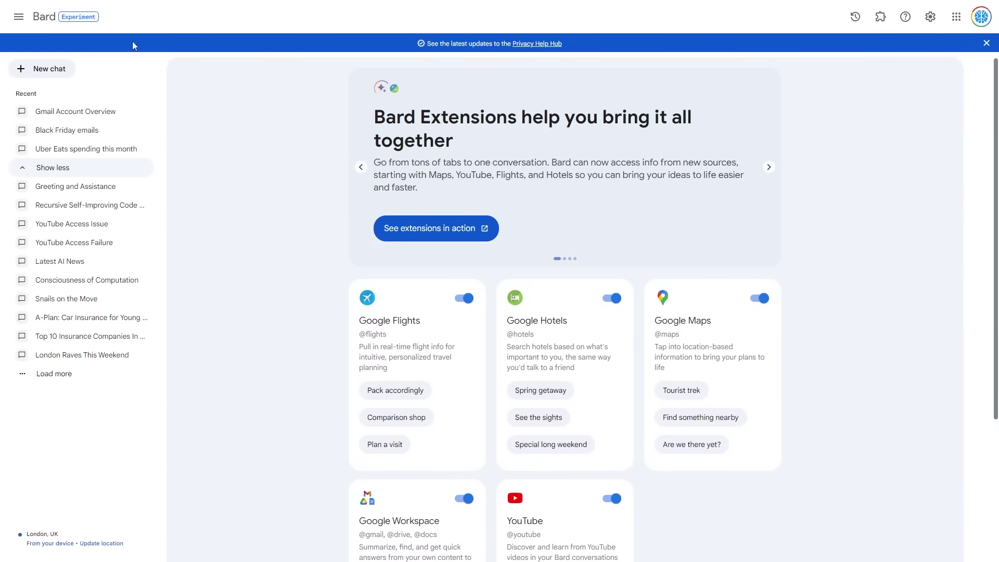
click(42, 69)
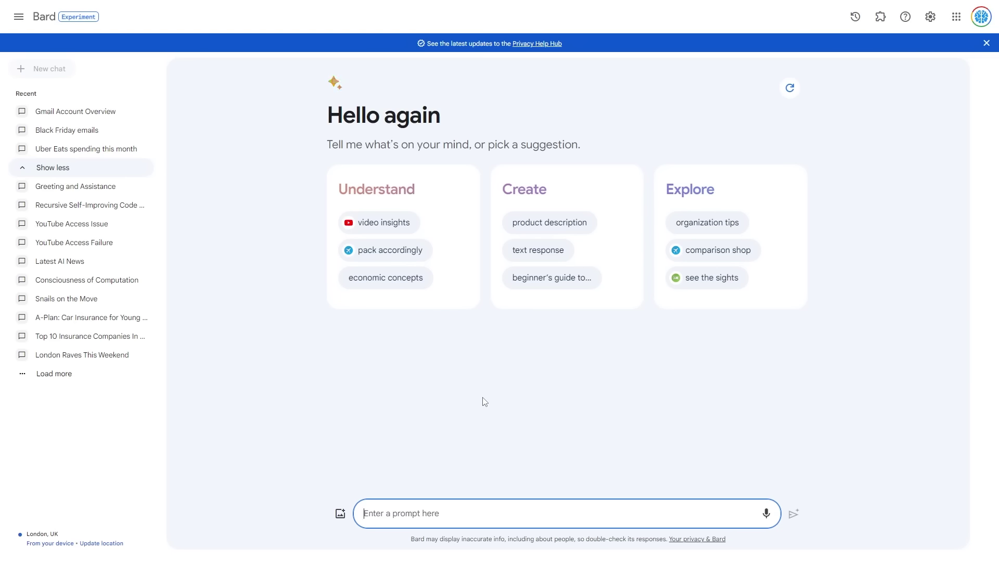
Ask 'Whats emails from uber did i have this month?' and get Bard's count of 16.
text(Whats emails from uber did i have this month?)
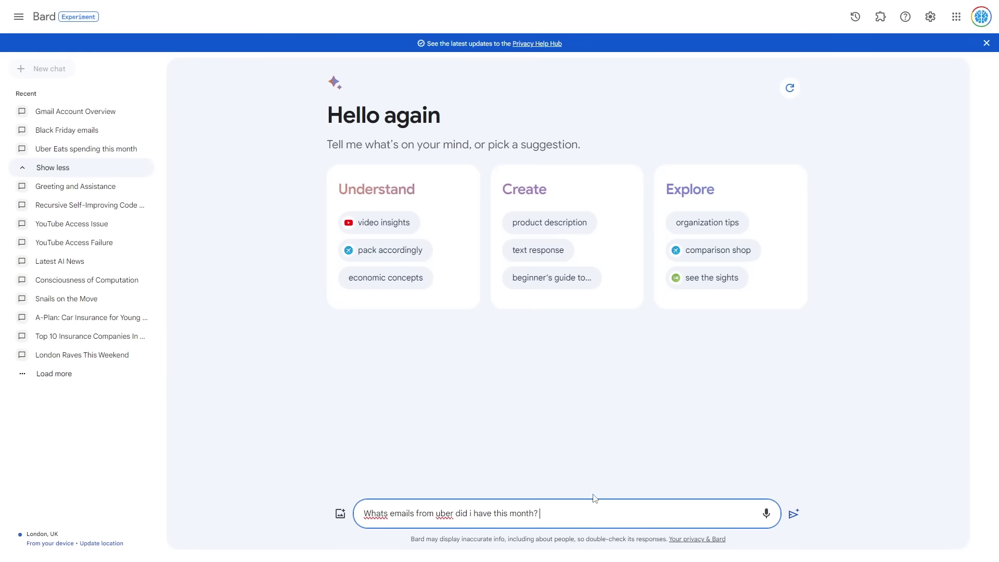
click(796, 514)
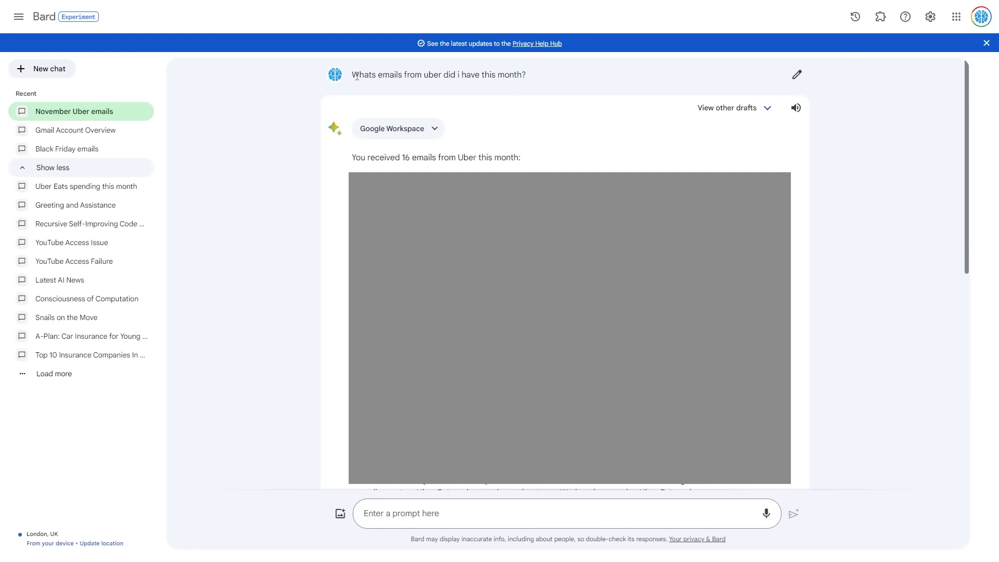
drag(353, 76, 534, 79)
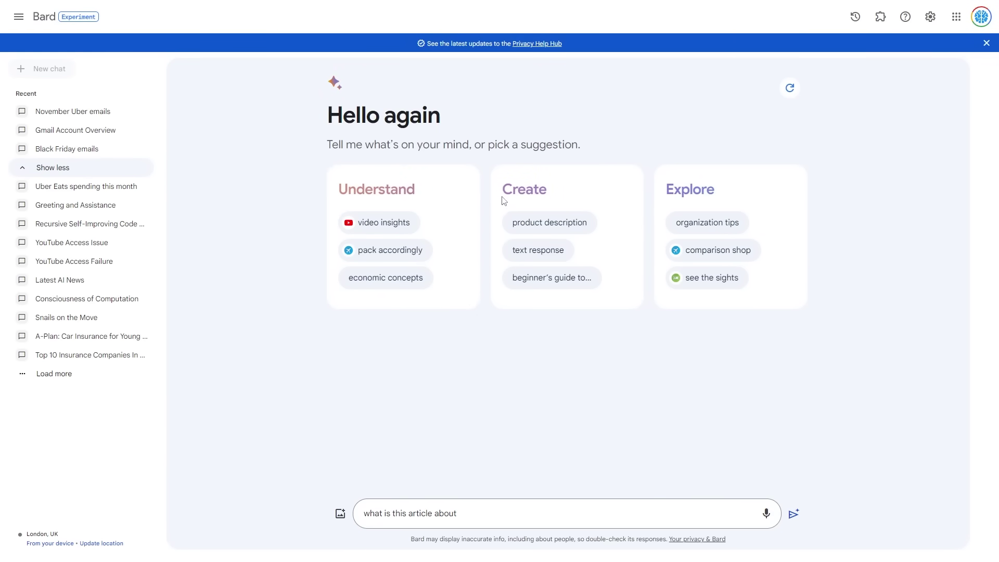
Complete the 'what is this article about' prompt with the Wired link and submit it.
click(493, 511)
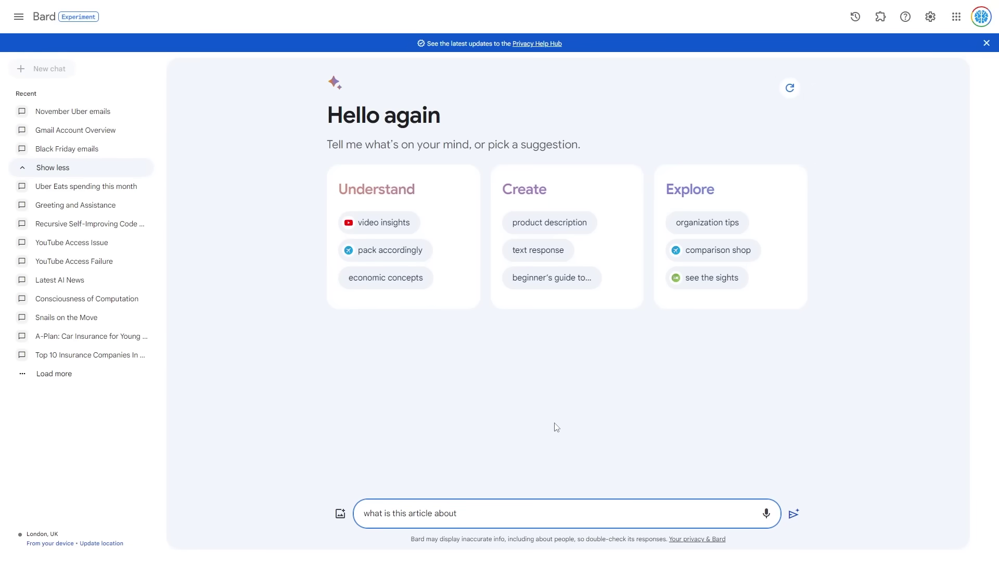
text(https://www.wired.com/story/openai-buy-ai-chips-startup-sam-altman/)
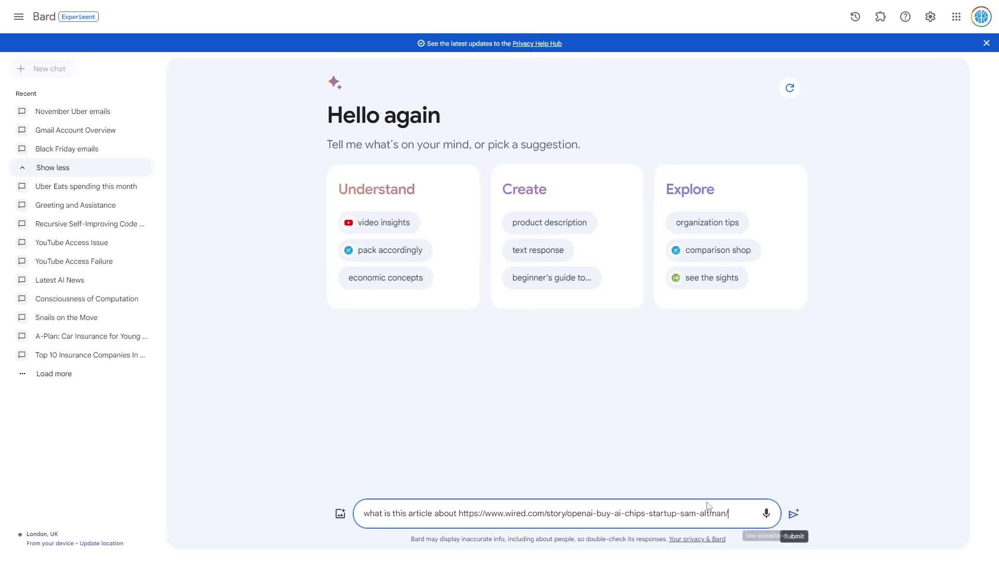
click(793, 513)
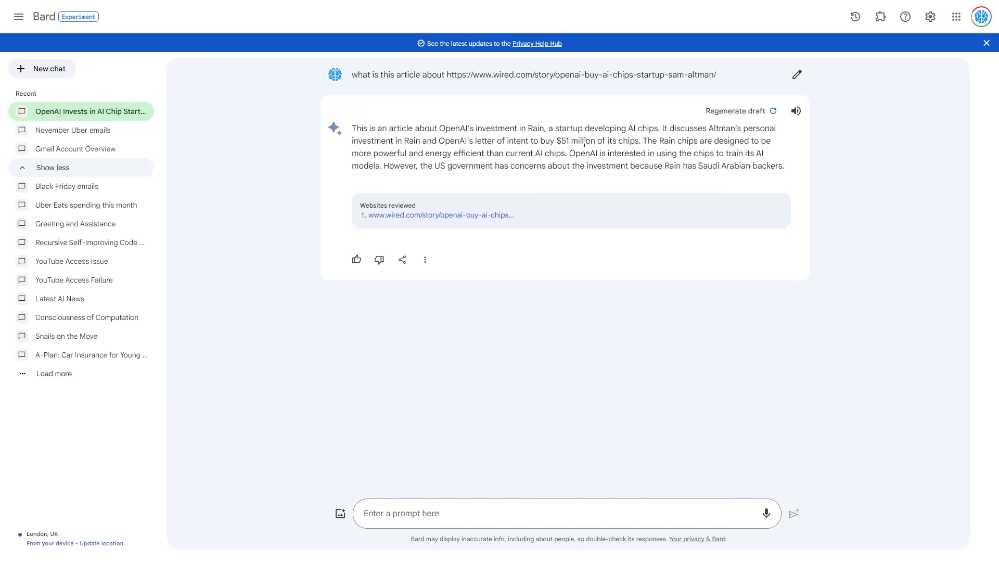
Highlight the chip efficiency phrases in the answer and copy Bard's response.
drag(701, 139, 766, 140)
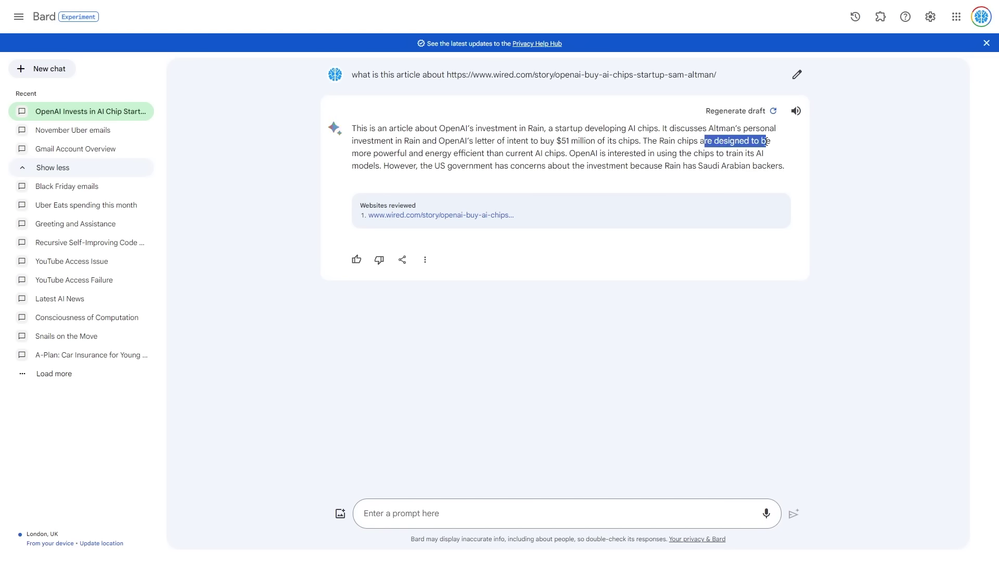
drag(454, 154, 561, 154)
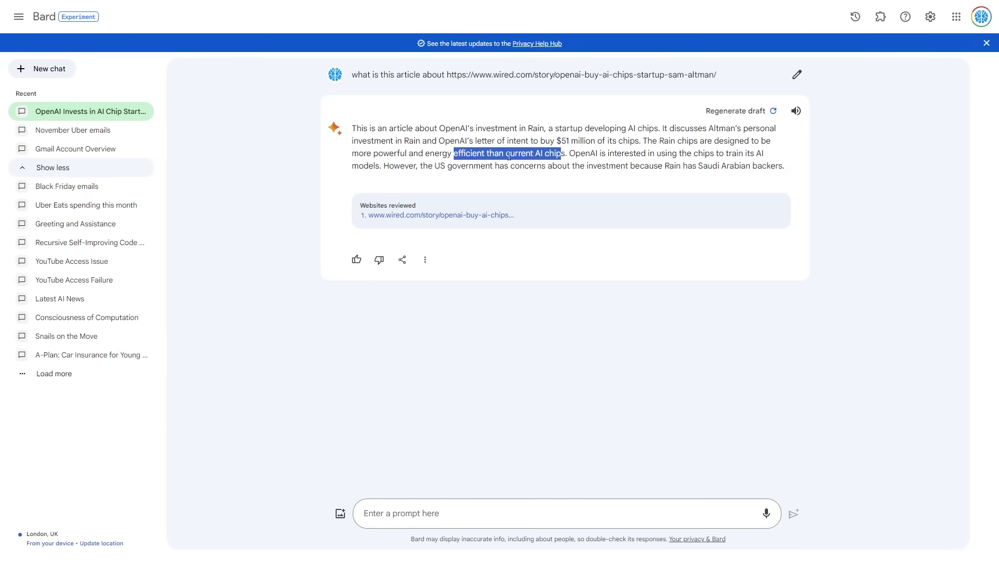
click(426, 261)
click(463, 267)
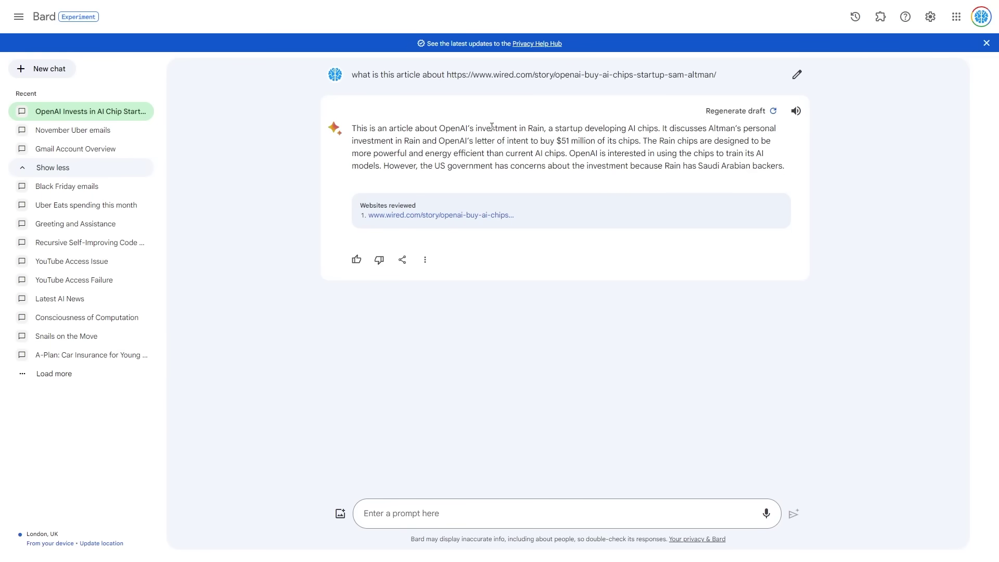
Submit the 'summarise with key bullet points' request with the Wired article link.
click(412, 513)
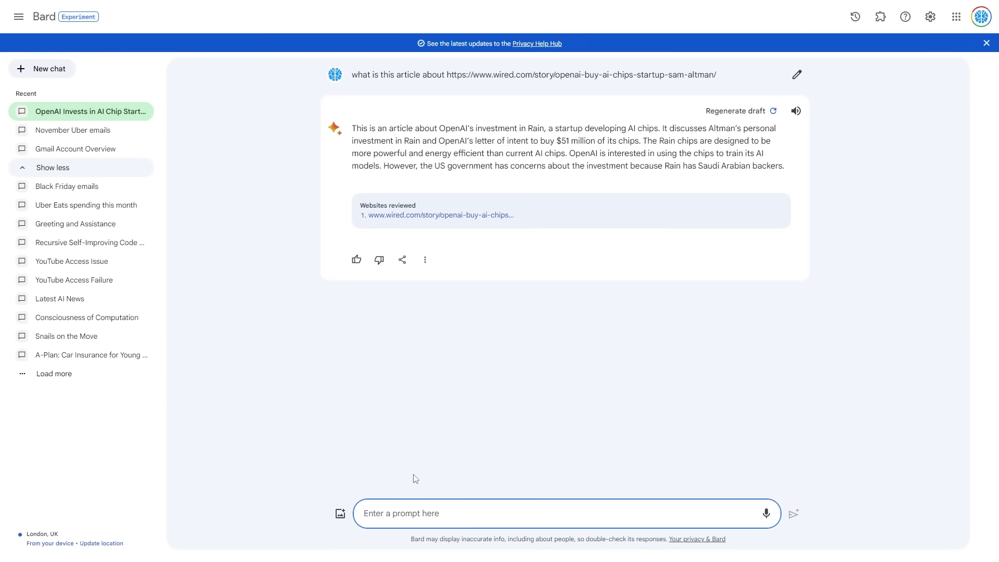
text(what is this article about, summarise with key bullet points - https://www.wired.com/story/openai-buy-ai-chips-startup-sam-altman/)
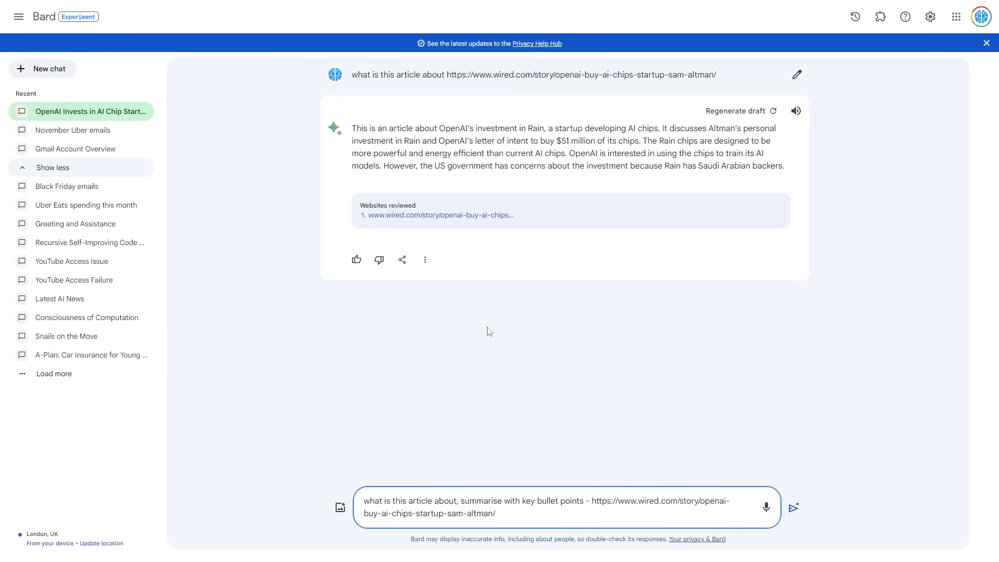
click(793, 507)
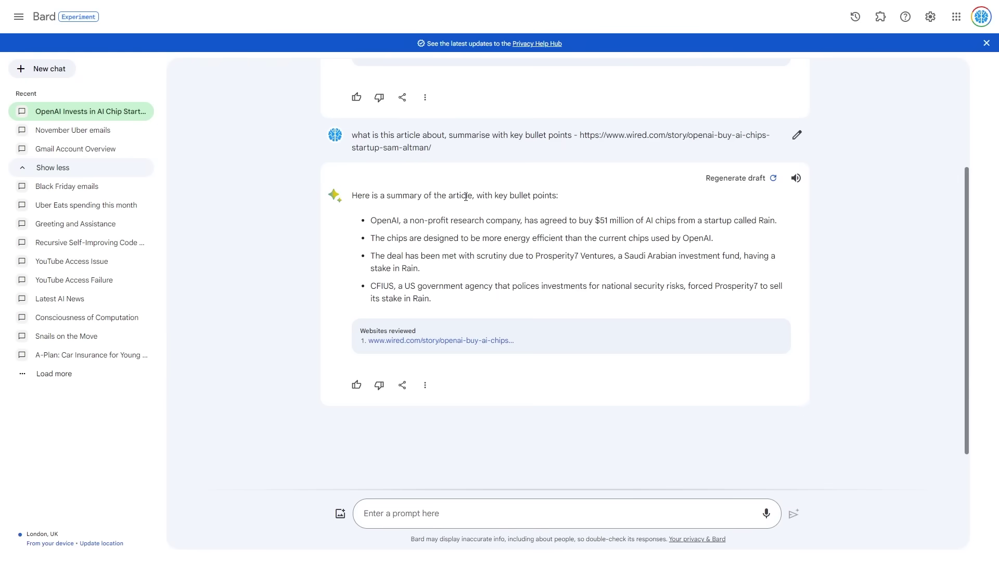
scroll(466, 197, down, 1)
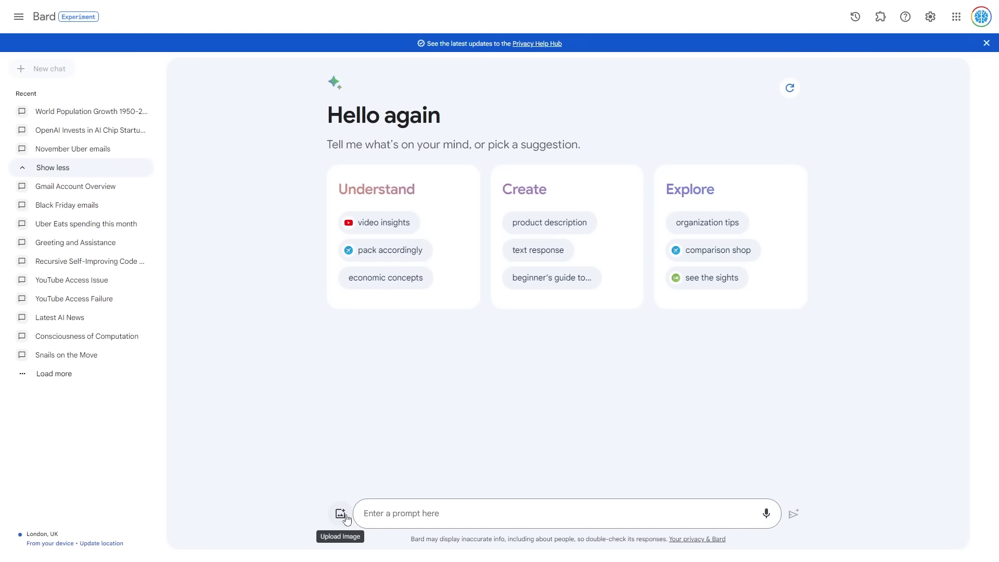
Ask 'What is the data about?' about the attached chart and highlight the starting year.
text(W)
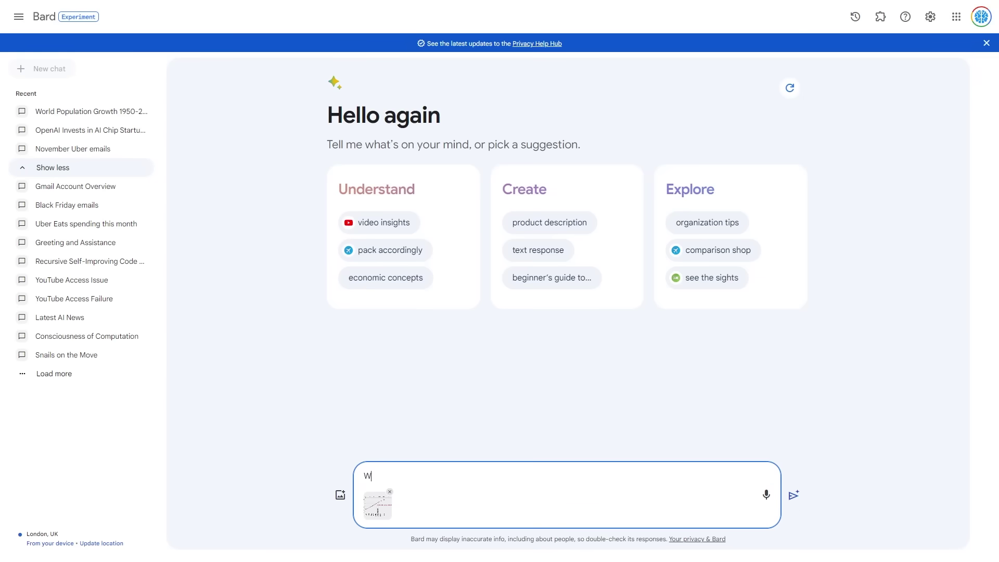
text(hat is the data about?)
key(Return)
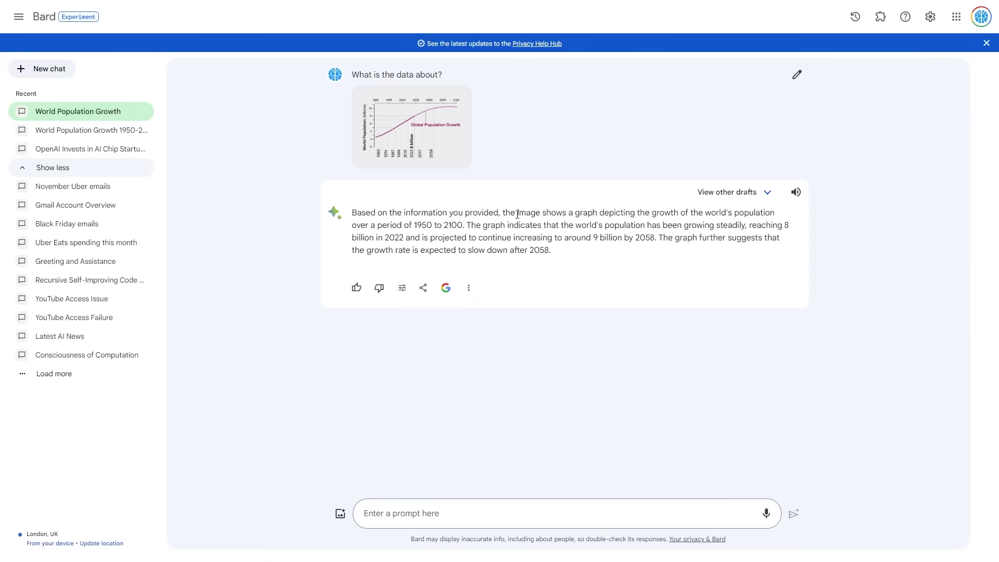
drag(546, 214, 625, 213)
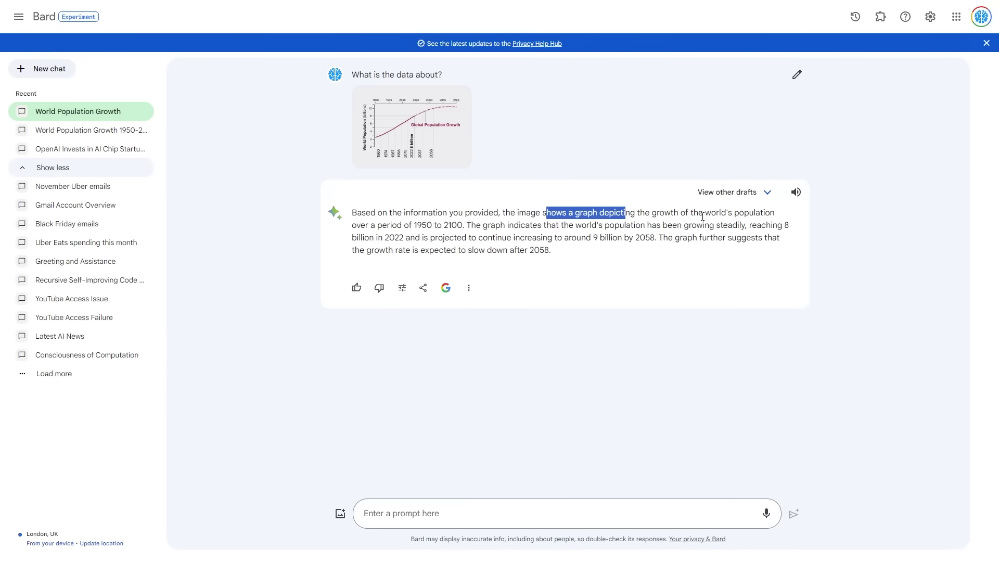
drag(414, 226, 463, 228)
Open the population growth chart full size several times, returning to the chat each time.
click(400, 125)
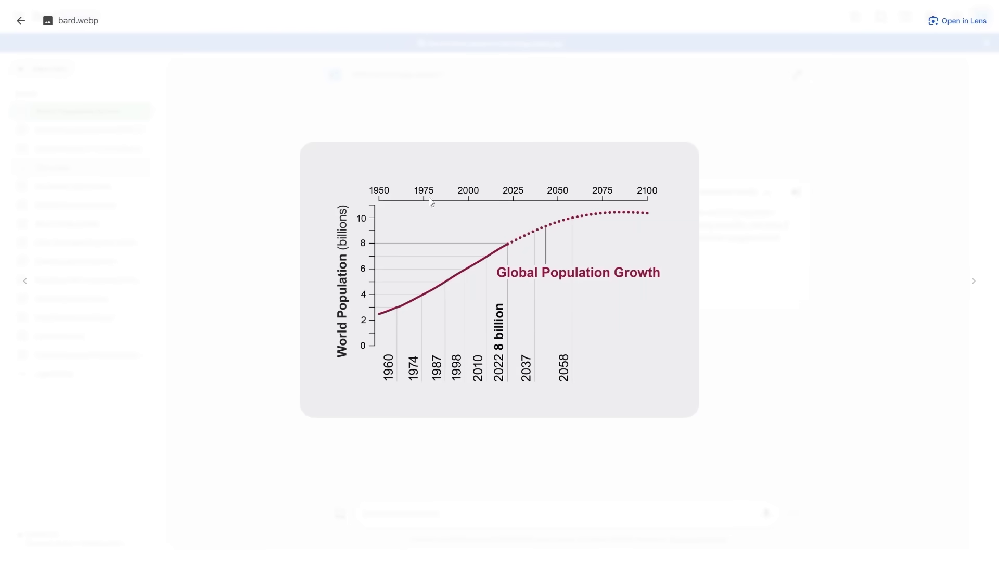
click(493, 119)
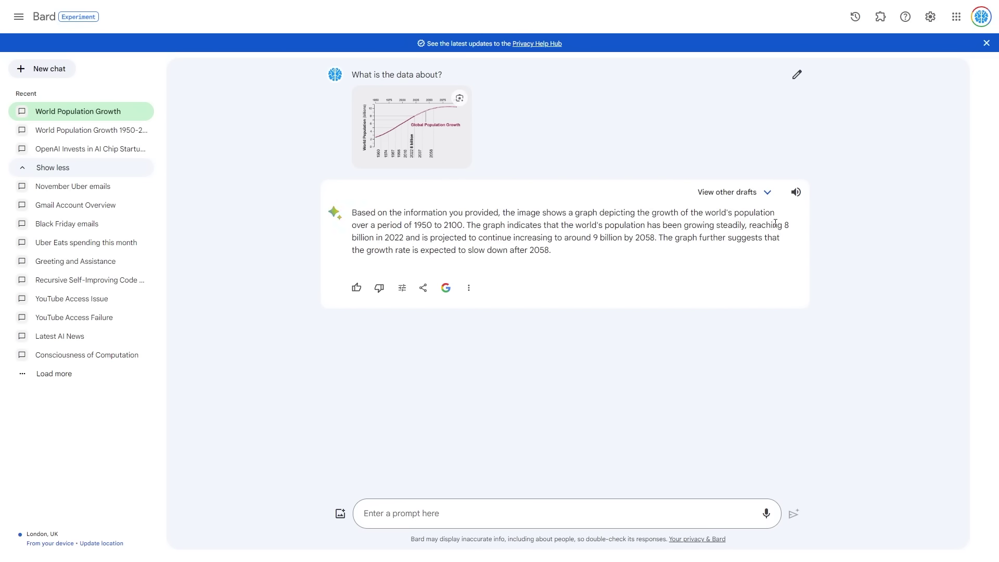
click(450, 149)
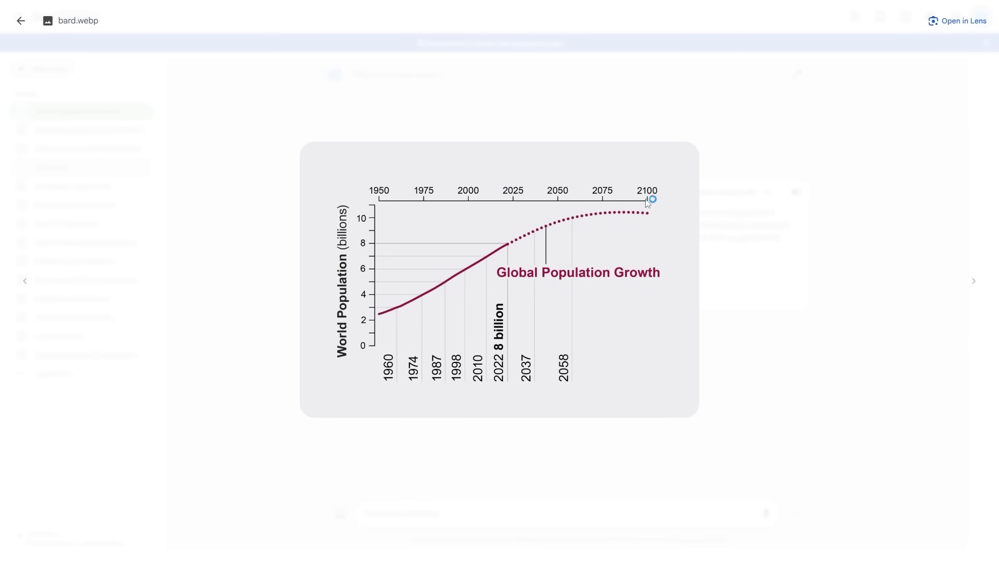
click(20, 21)
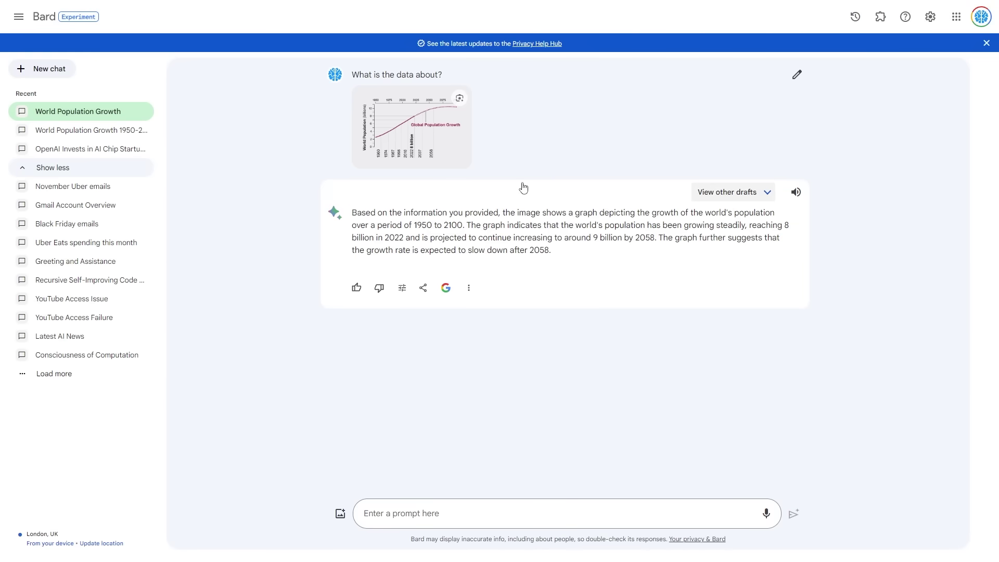
click(411, 127)
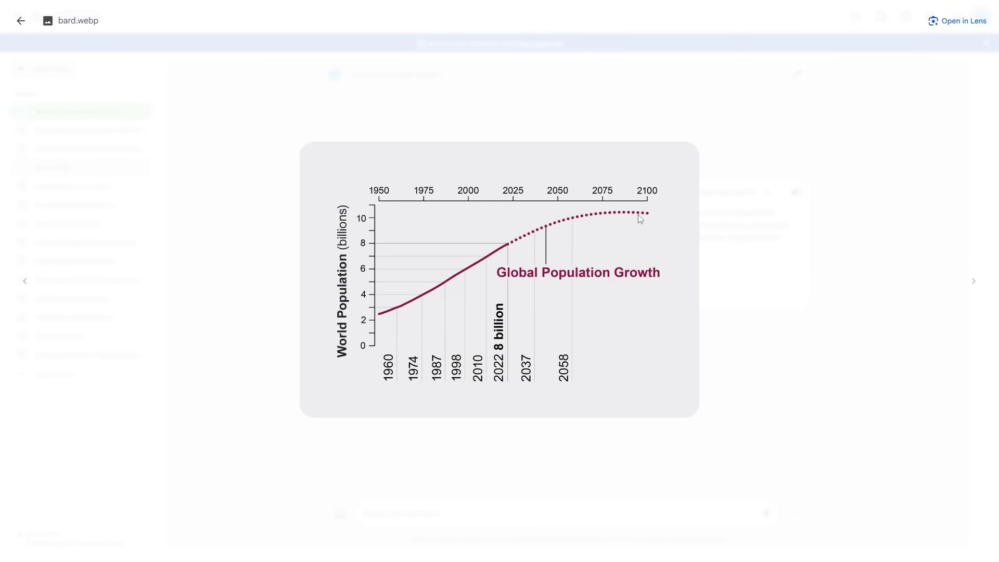
click(15, 21)
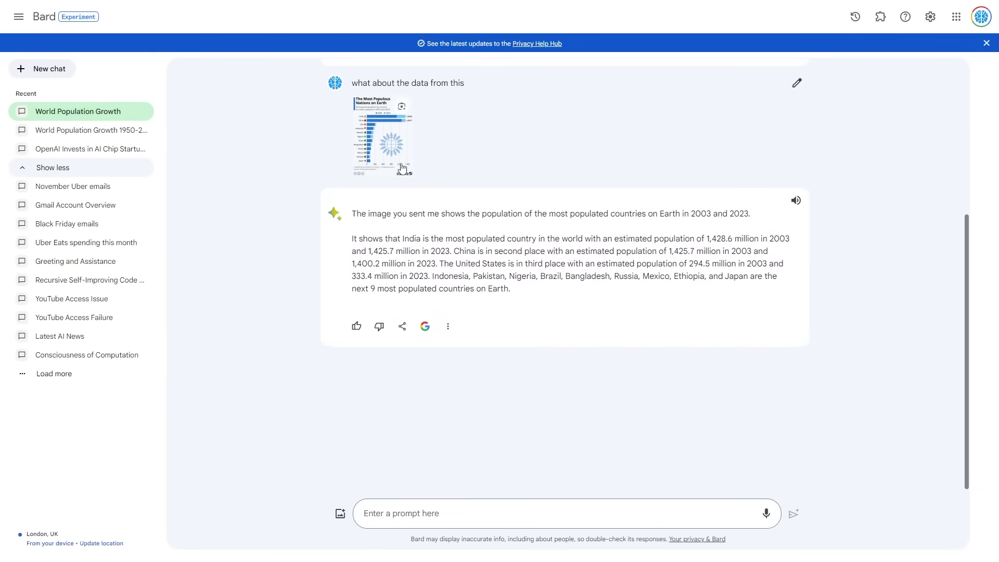
View the Most Populous Nations chart (18671.jpeg) full size and highlight China's second-place phrase.
click(385, 148)
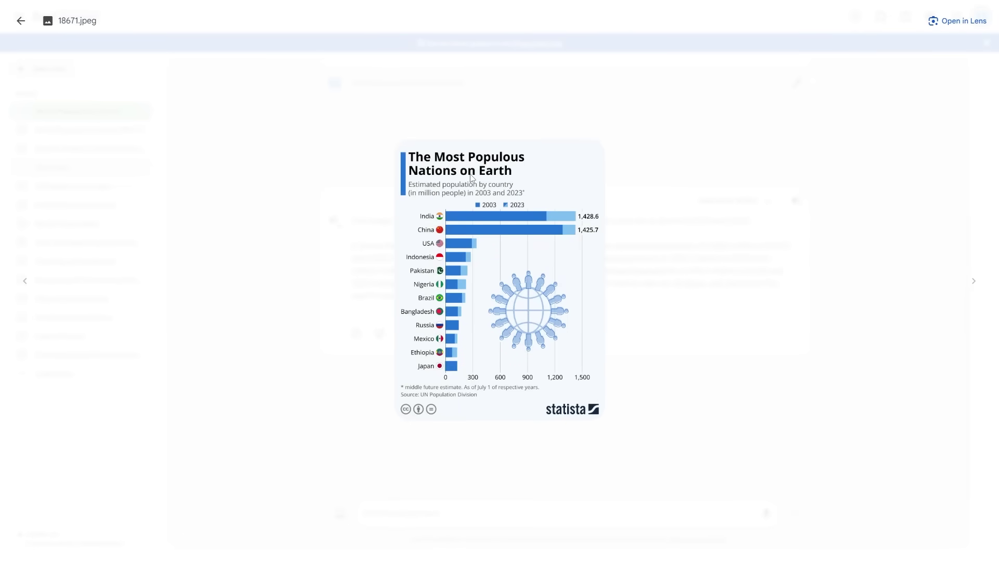
click(637, 149)
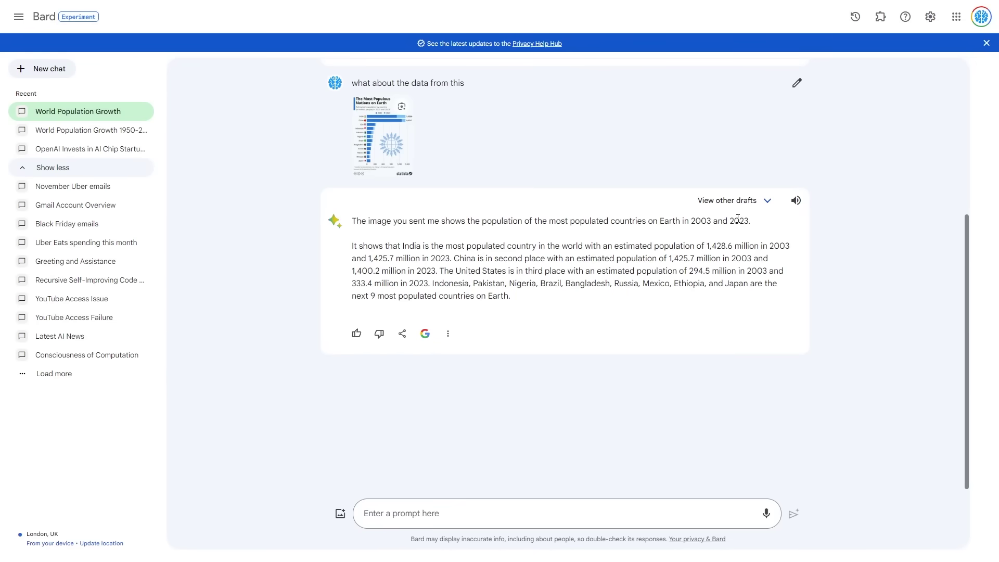
click(400, 152)
drag(460, 261, 553, 260)
click(411, 169)
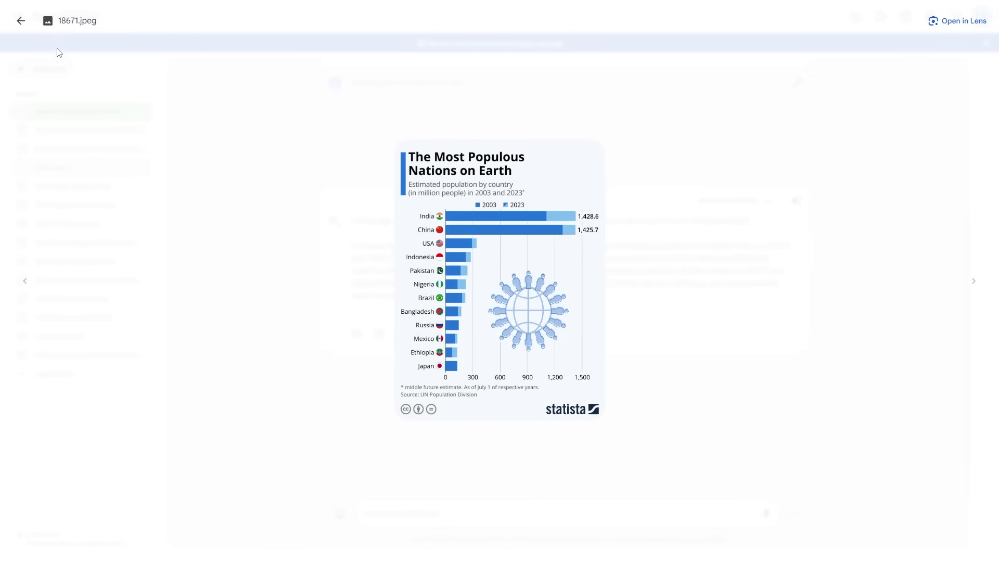
click(20, 21)
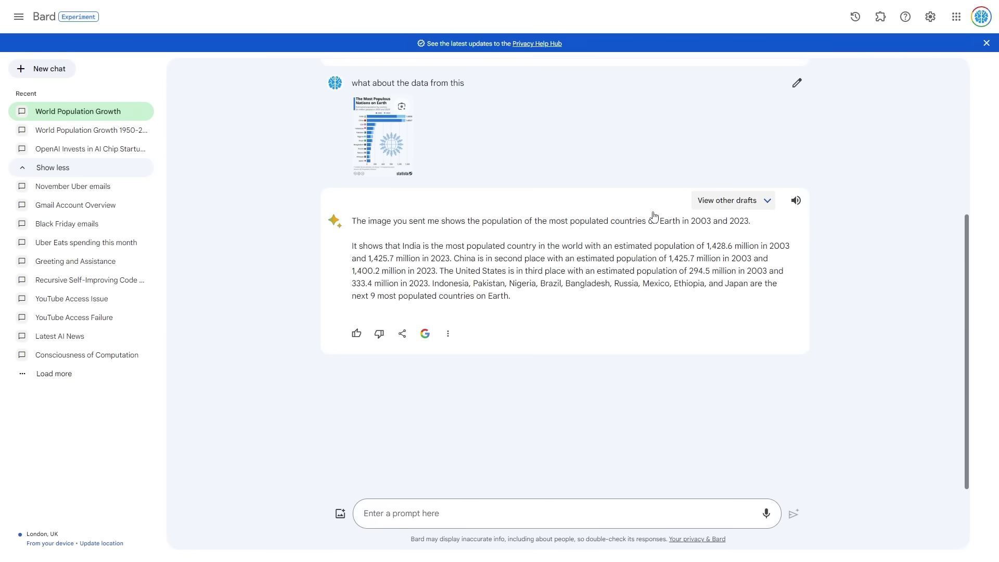
Open the other drafts and compare Draft 2's population table against Draft 3.
click(728, 208)
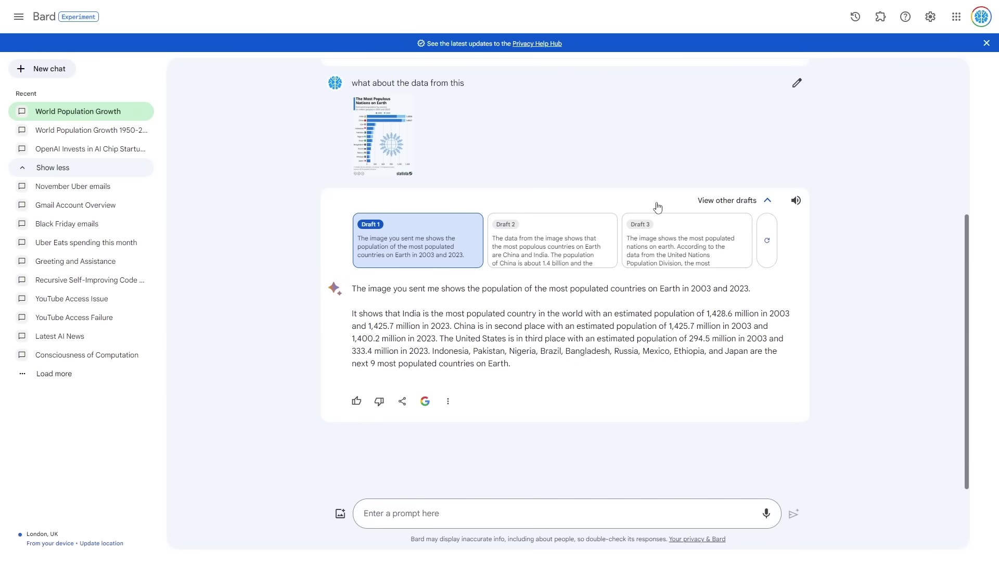
click(611, 232)
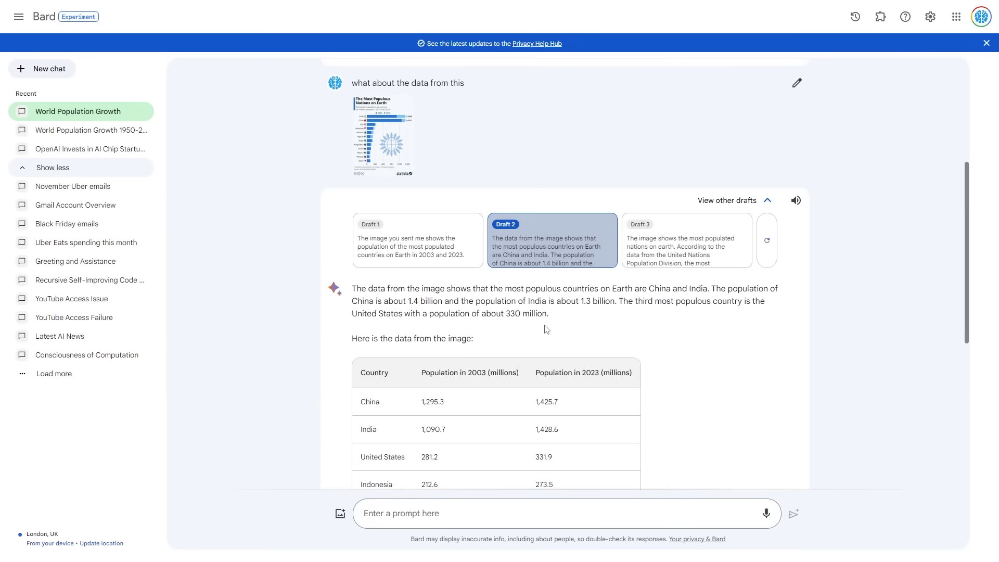
scroll(550, 336, down, 6)
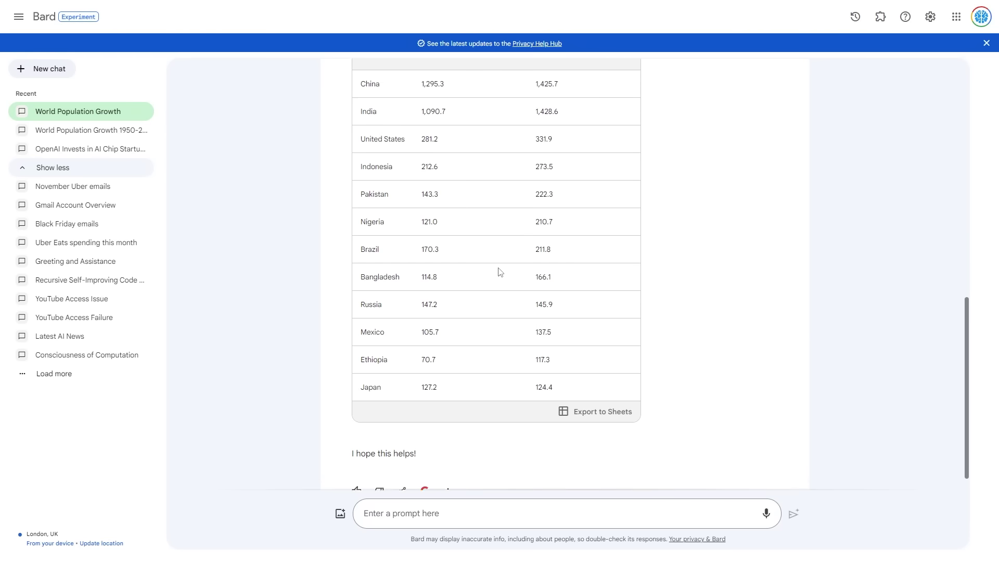
scroll(500, 271, up, 10)
scroll(500, 272, down, 5)
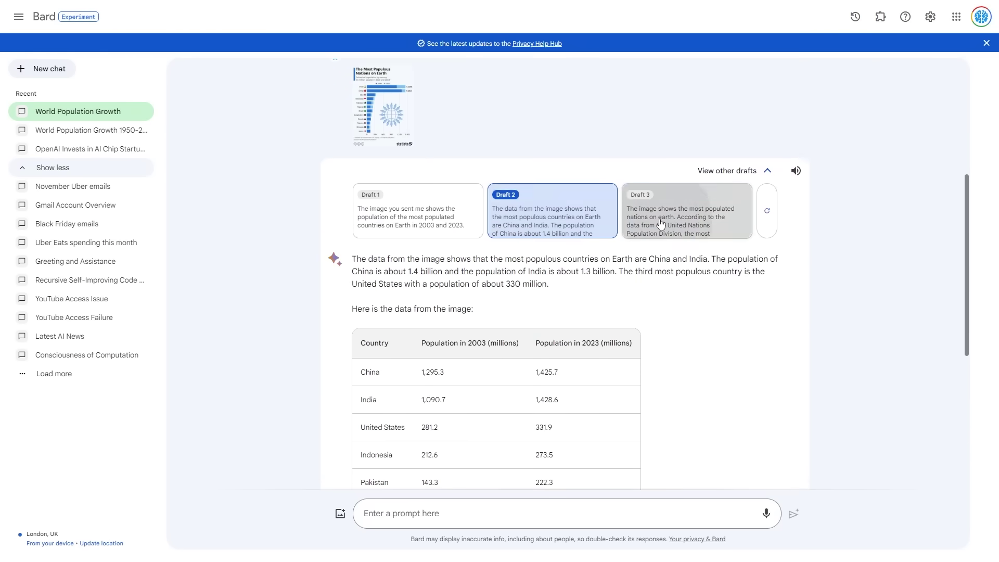
click(661, 224)
scroll(554, 266, down, 9)
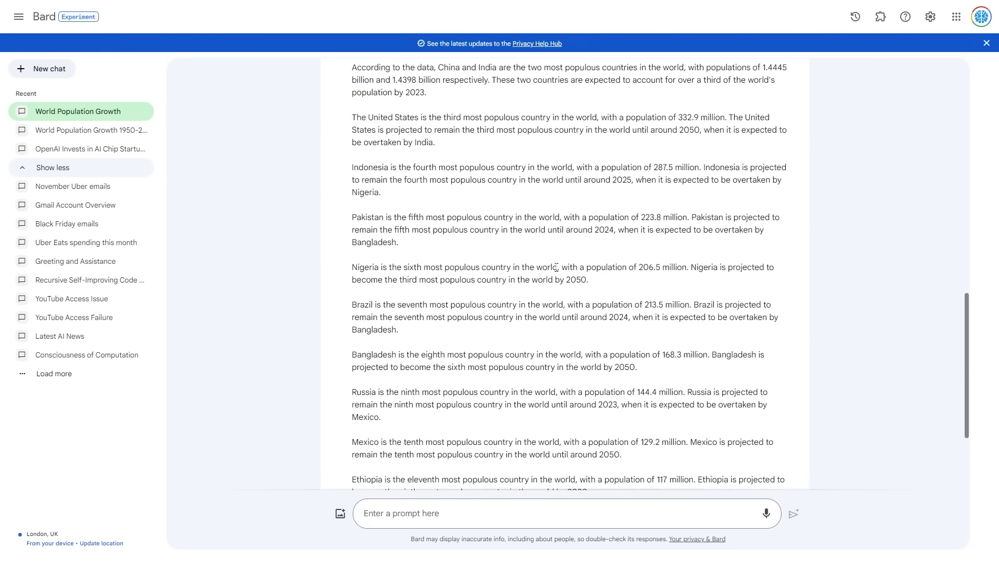
scroll(553, 266, down, 3)
scroll(415, 213, up, 11)
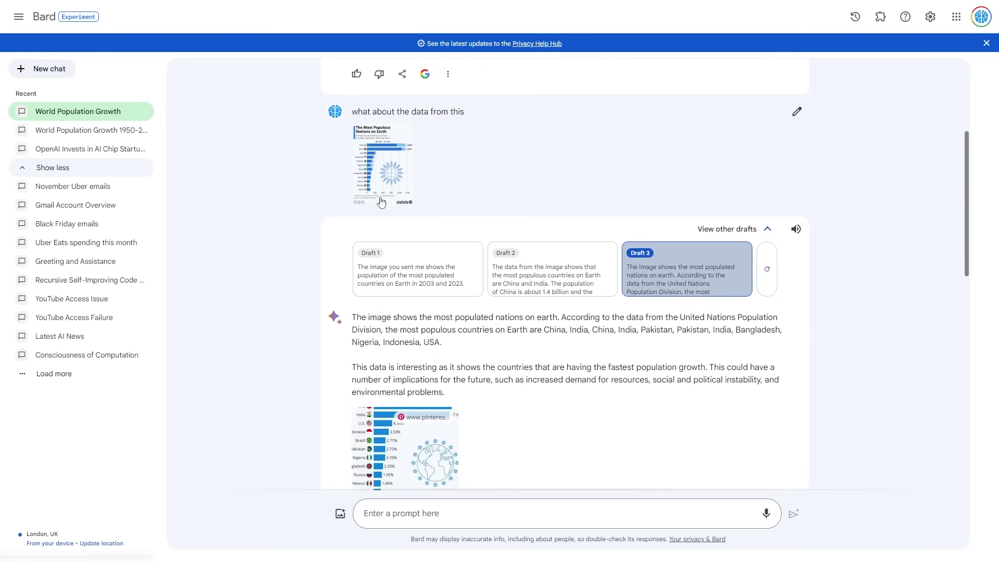
click(555, 284)
scroll(552, 310, down, 7)
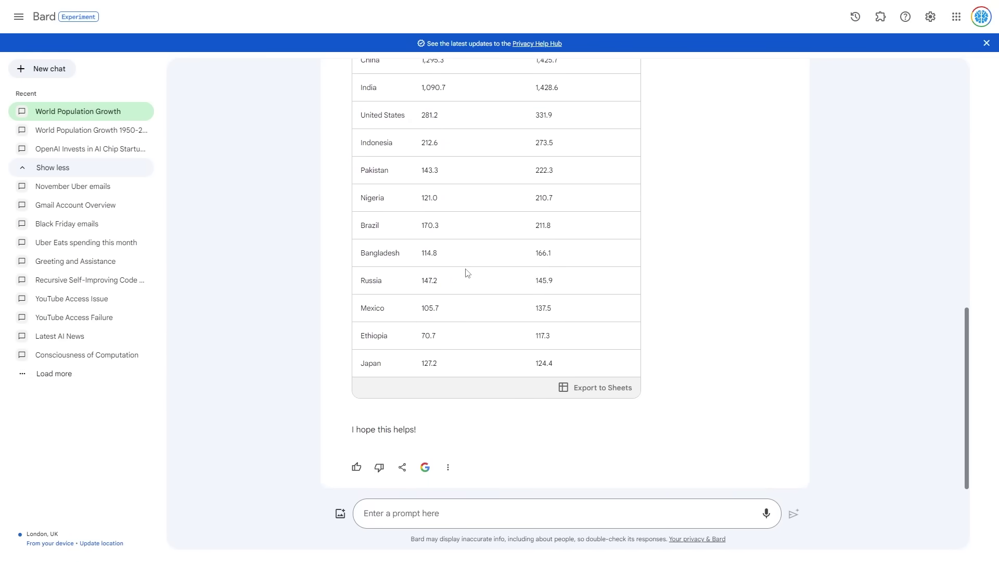
scroll(467, 272, up, 8)
click(676, 312)
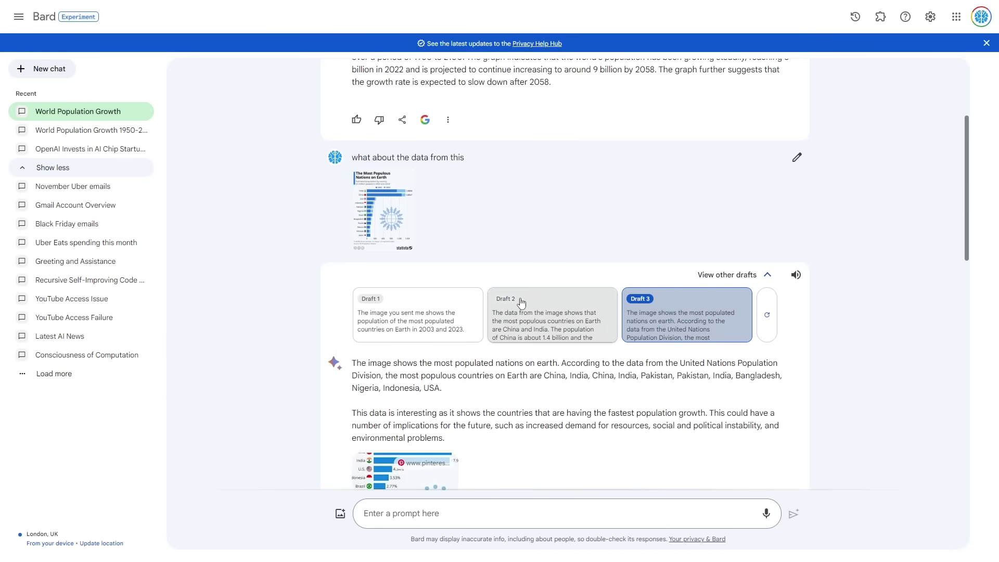
click(546, 317)
scroll(562, 297, down, 8)
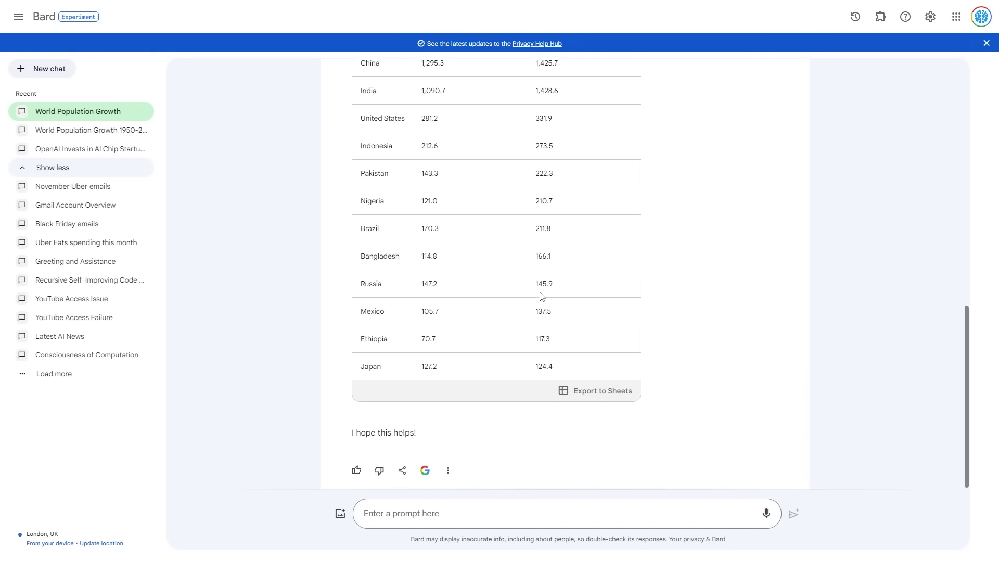
scroll(541, 296, up, 10)
Compare Draft 1 as well, settling on Draft 2 with its 2003 and 2023 population table.
click(468, 365)
scroll(505, 337, down, 3)
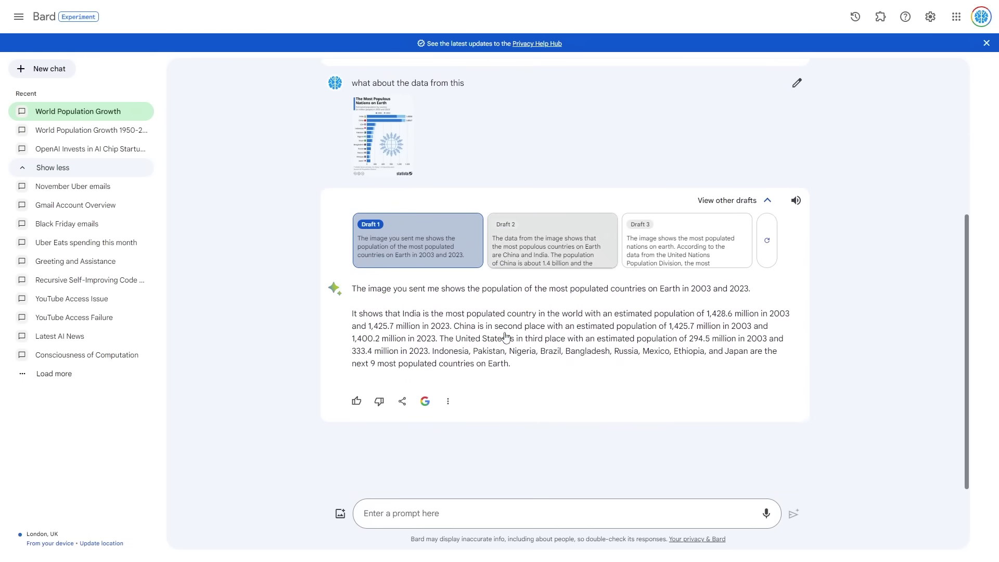
click(542, 266)
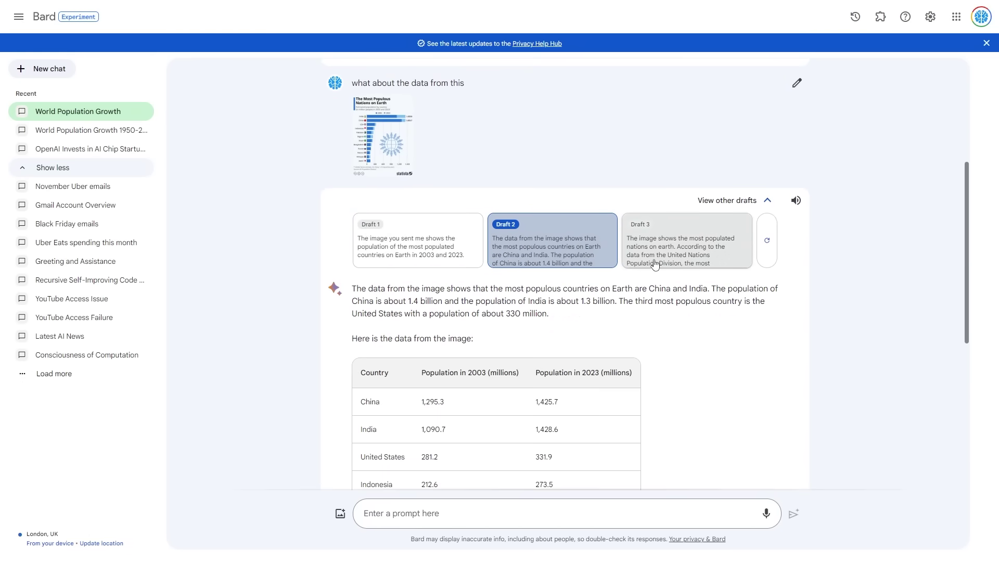
scroll(645, 265, down, 6)
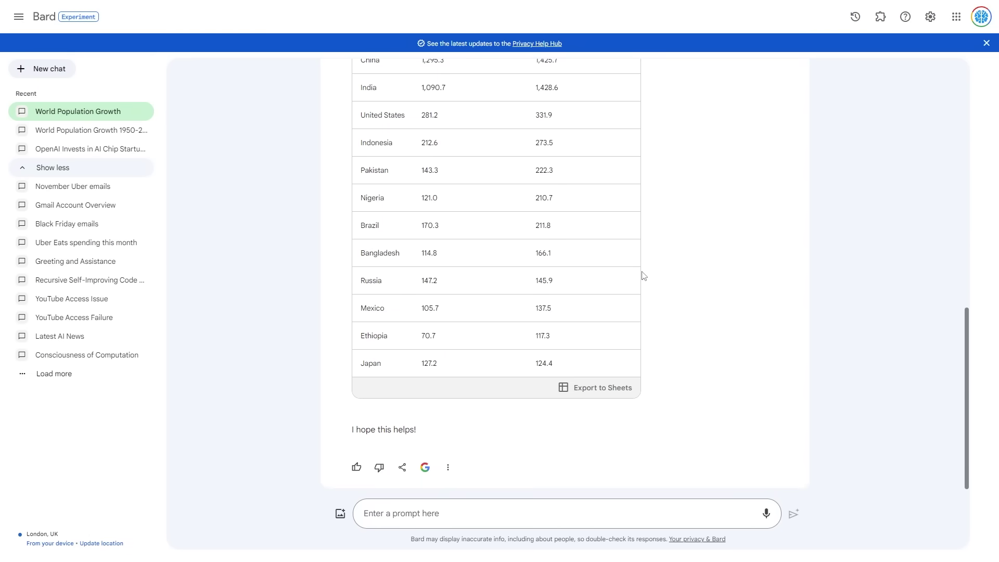
scroll(643, 276, up, 5)
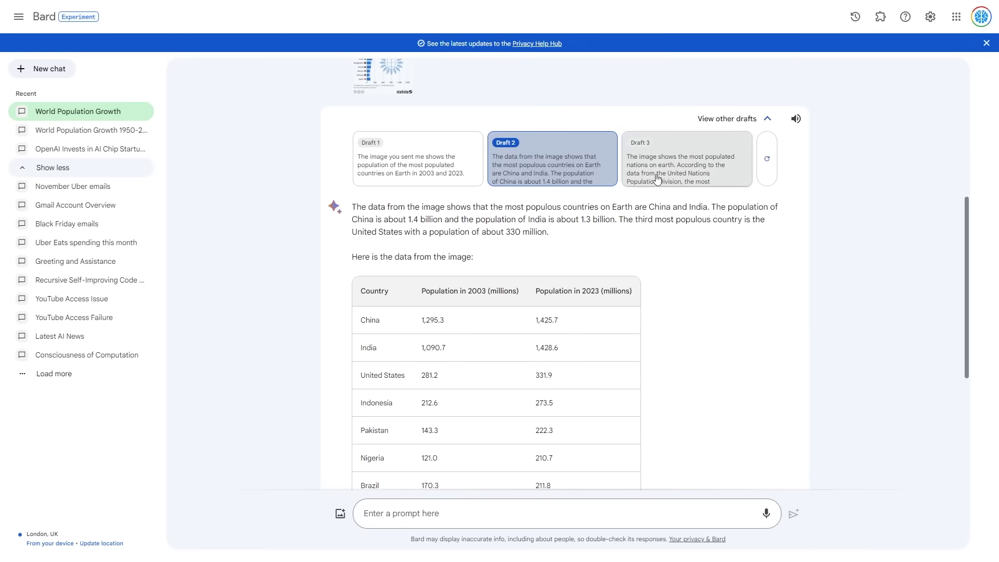
click(482, 181)
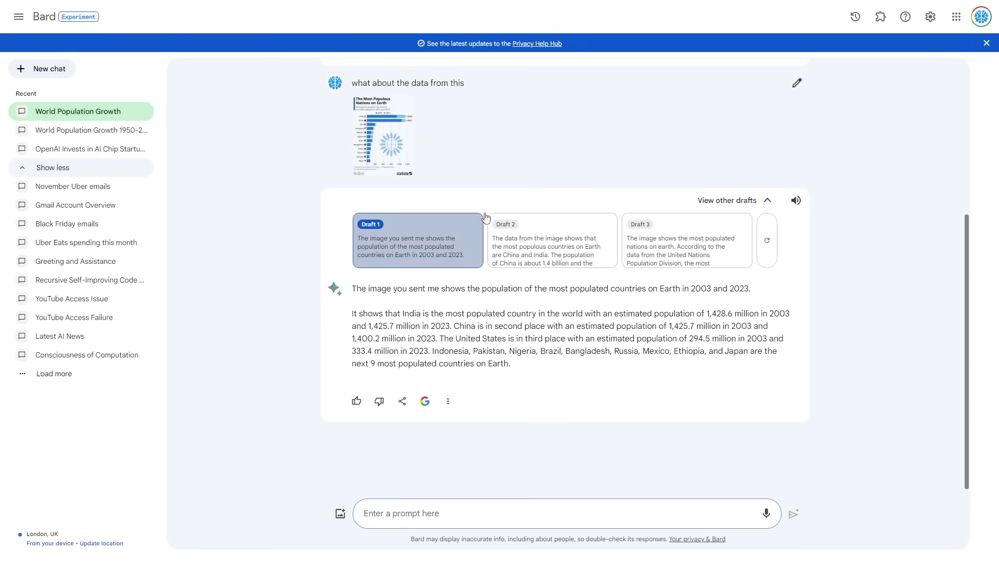
click(544, 256)
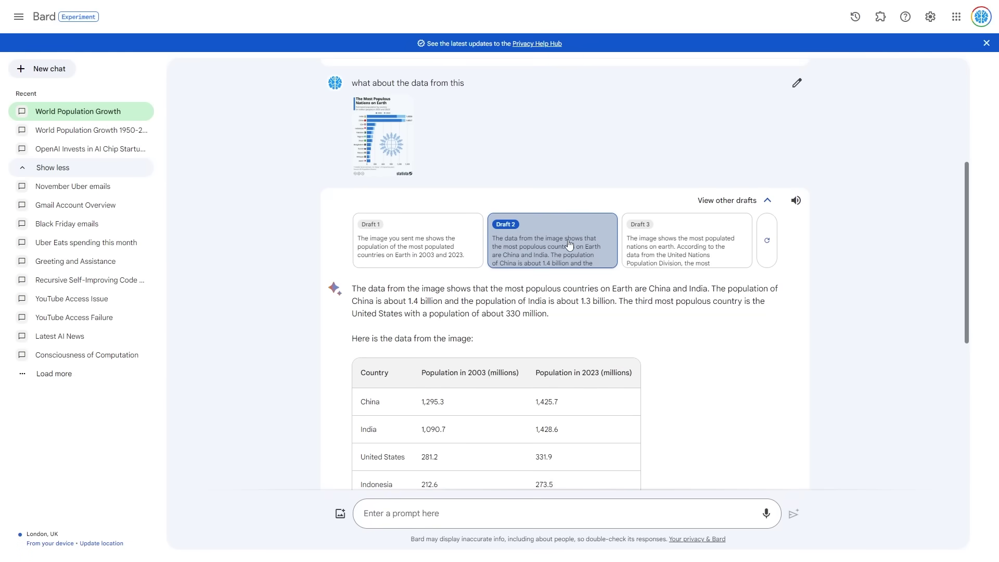
scroll(569, 245, down, 6)
scroll(675, 257, up, 6)
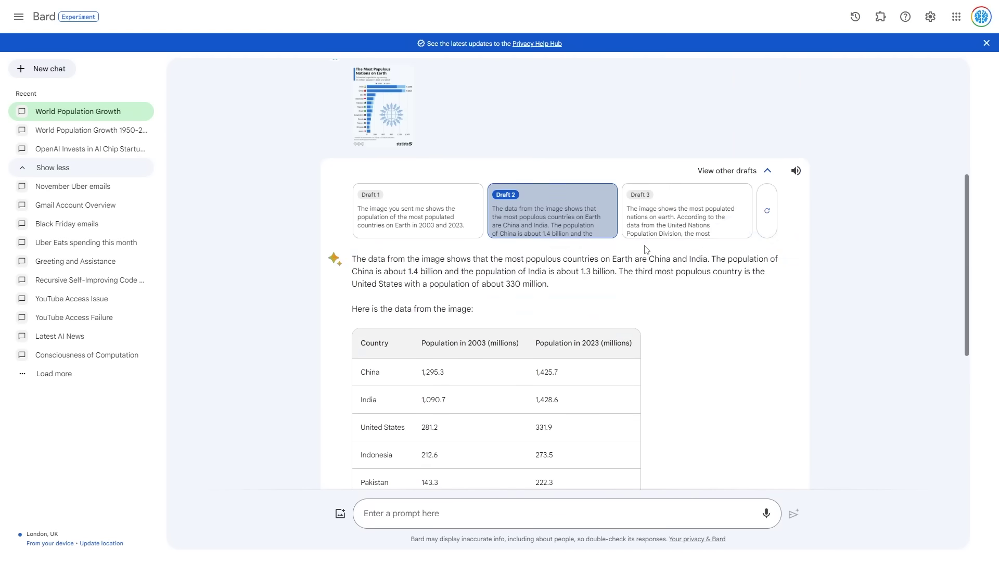
click(649, 230)
click(573, 231)
scroll(563, 331, down, 5)
scroll(506, 252, up, 3)
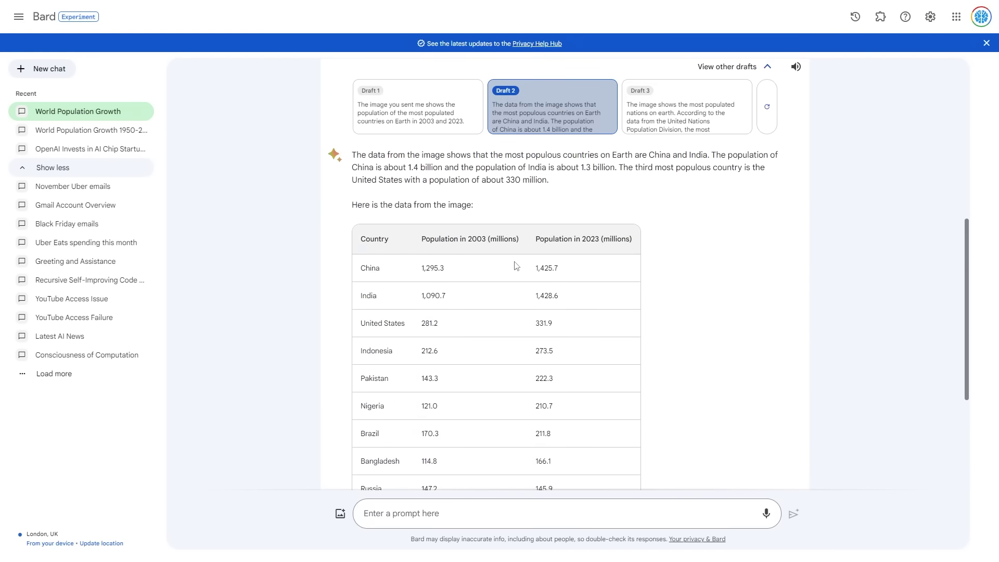
scroll(473, 232, up, 4)
View the attached nations chart full size, then return to the extracted population table.
click(383, 216)
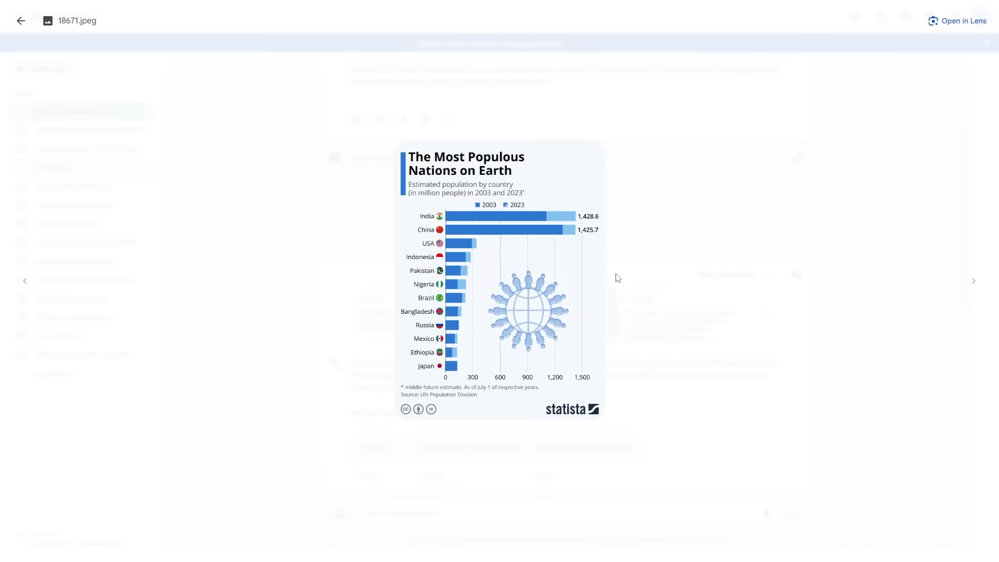
key(Escape)
scroll(546, 234, down, 5)
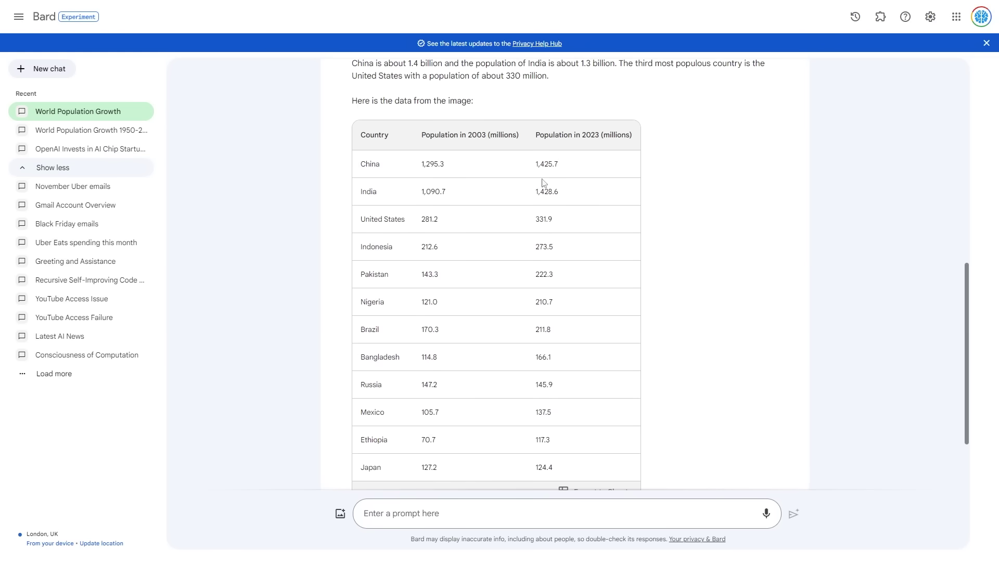
scroll(571, 213, up, 1)
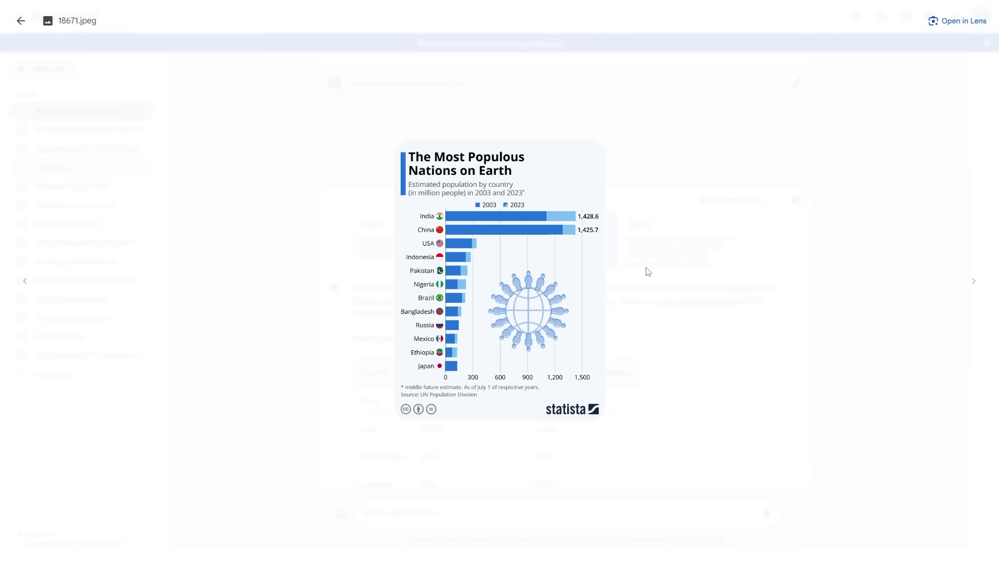
key(Escape)
scroll(439, 246, down, 5)
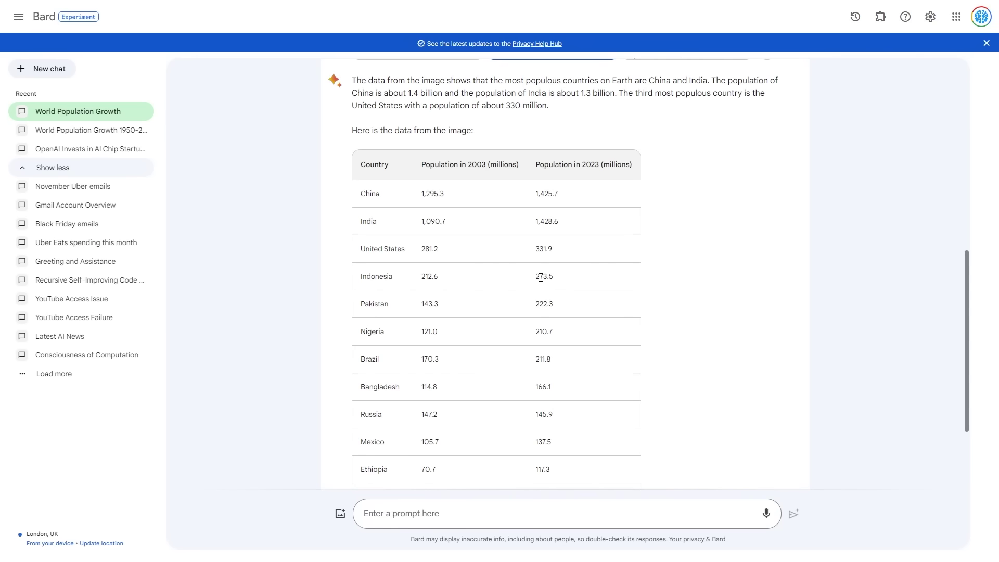
Highlight Indonesia's 2003 value 212.6 and the United States' 2023 (331.9) and 2003 (281.2) values.
drag(420, 277, 448, 281)
scroll(546, 289, up, 5)
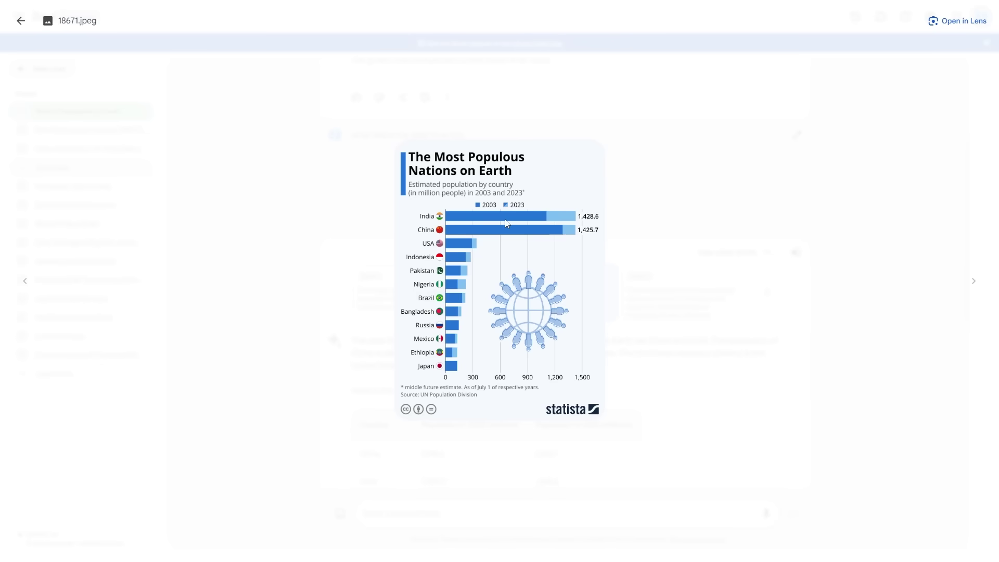
click(616, 239)
scroll(473, 255, down, 5)
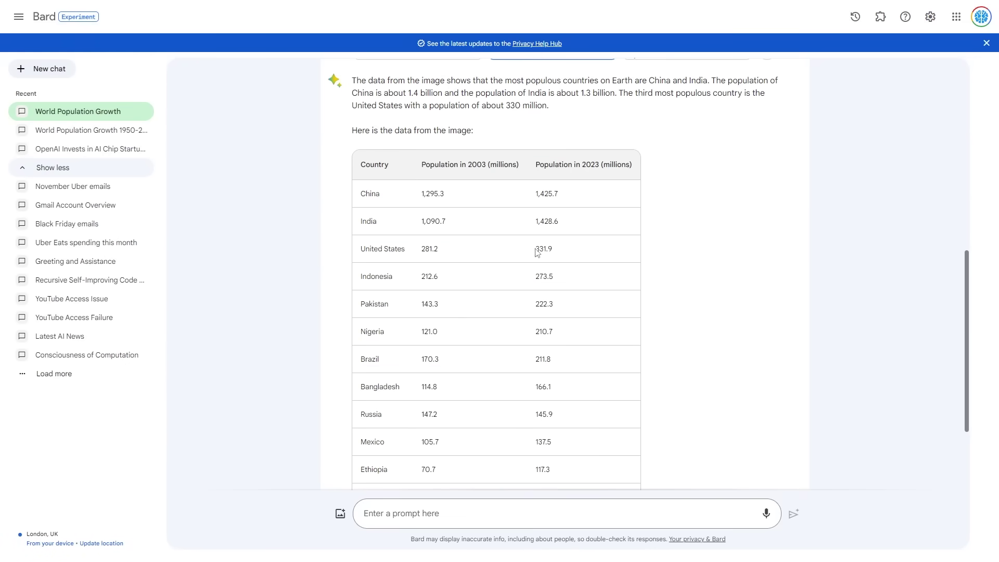
drag(537, 252, 559, 251)
drag(444, 252, 417, 255)
scroll(425, 251, up, 1)
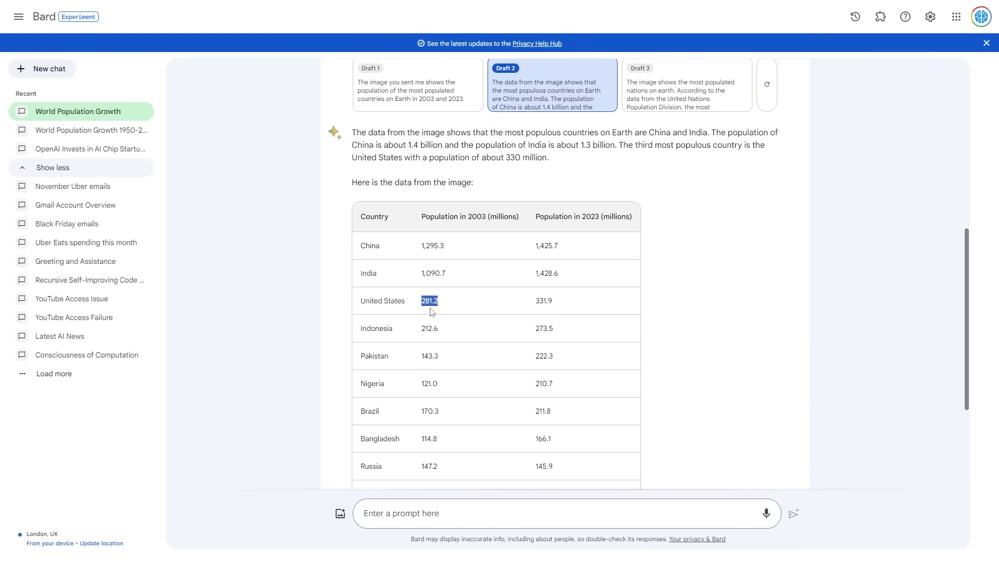
scroll(442, 309, down, 4)
scroll(456, 312, up, 3)
scroll(455, 312, up, 1)
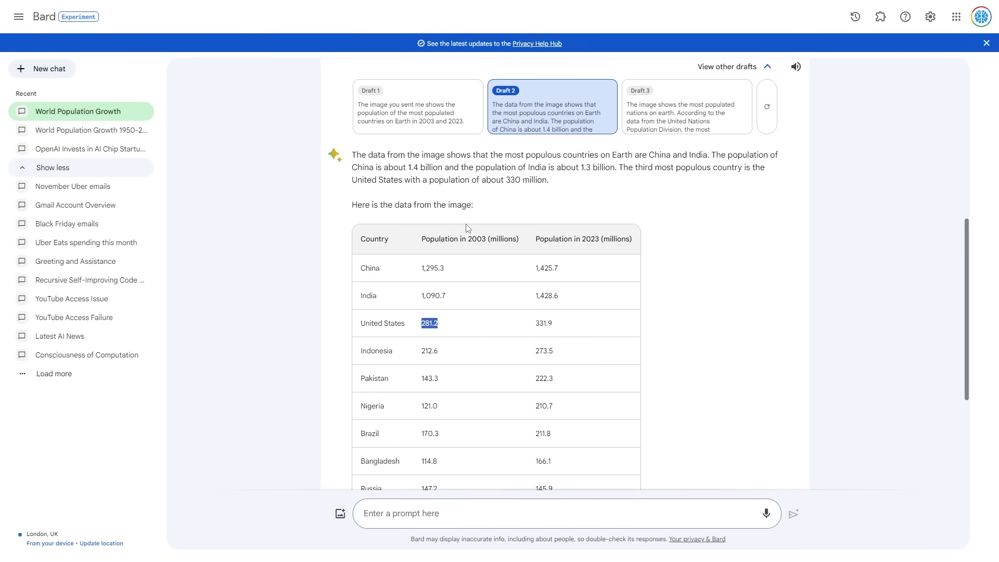
Check Draft 3's answer, then go back to Draft 2's table and scroll to its end.
click(656, 115)
scroll(544, 172, up, 2)
click(534, 176)
scroll(475, 229, down, 5)
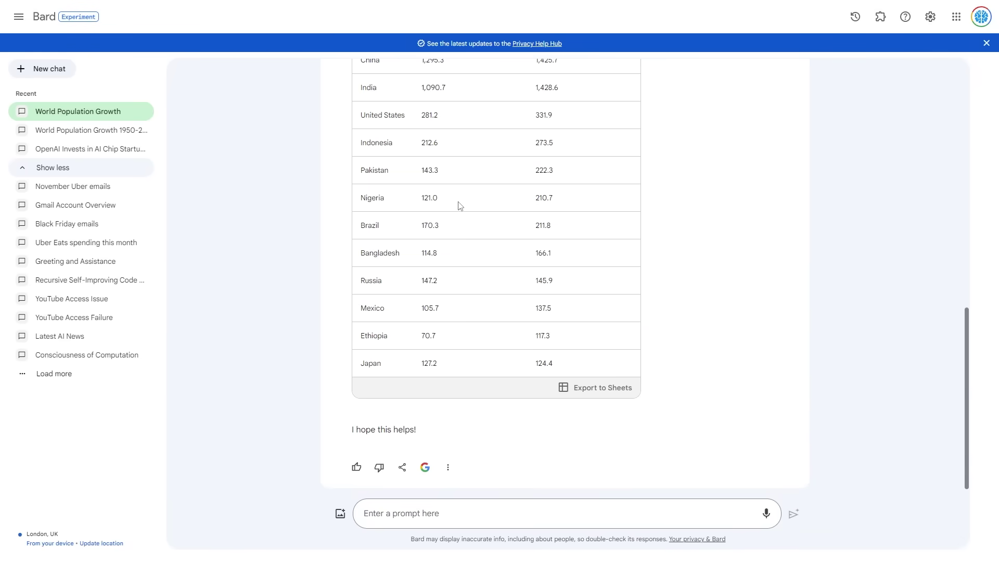
scroll(484, 226, up, 2)
scroll(500, 224, down, 2)
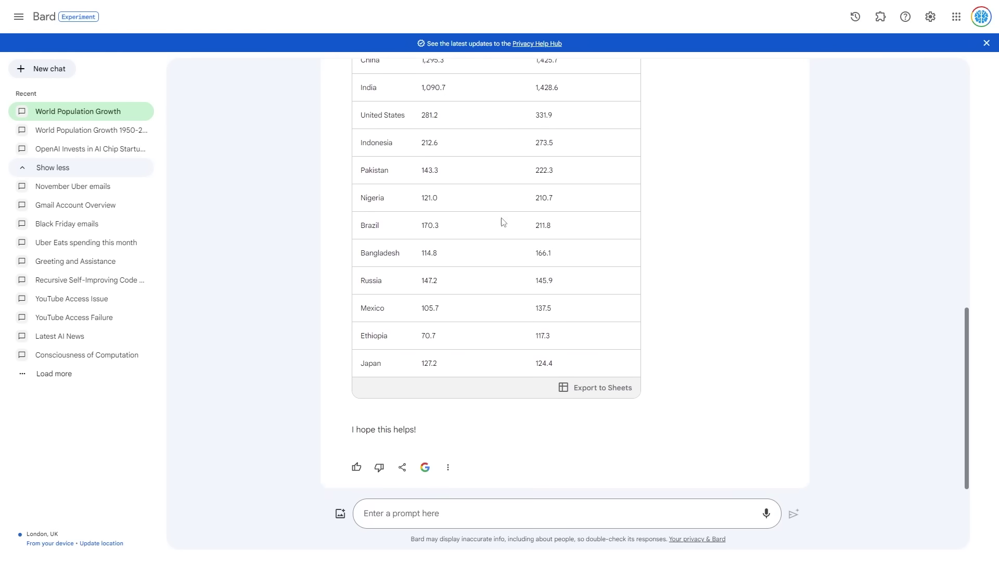
Export Draft 2's population table to a new Google Sheets spreadsheet and leave full screen.
click(598, 387)
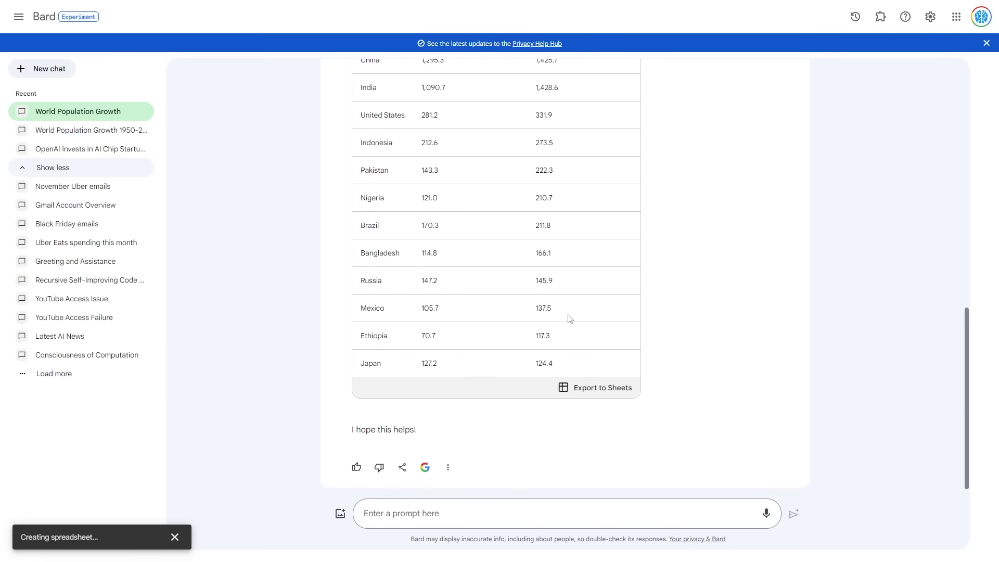
scroll(564, 315, up, 3)
scroll(564, 315, down, 3)
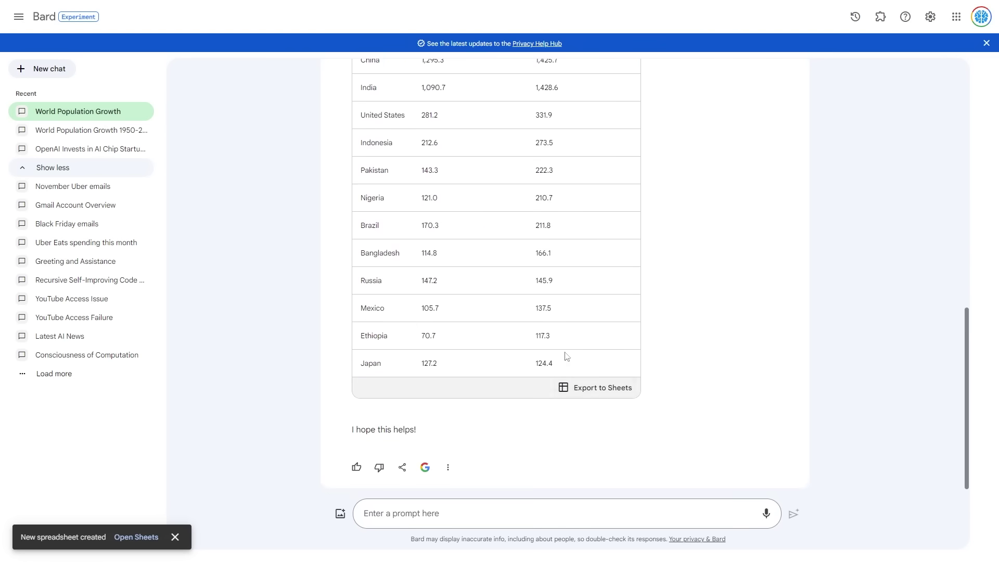
click(599, 386)
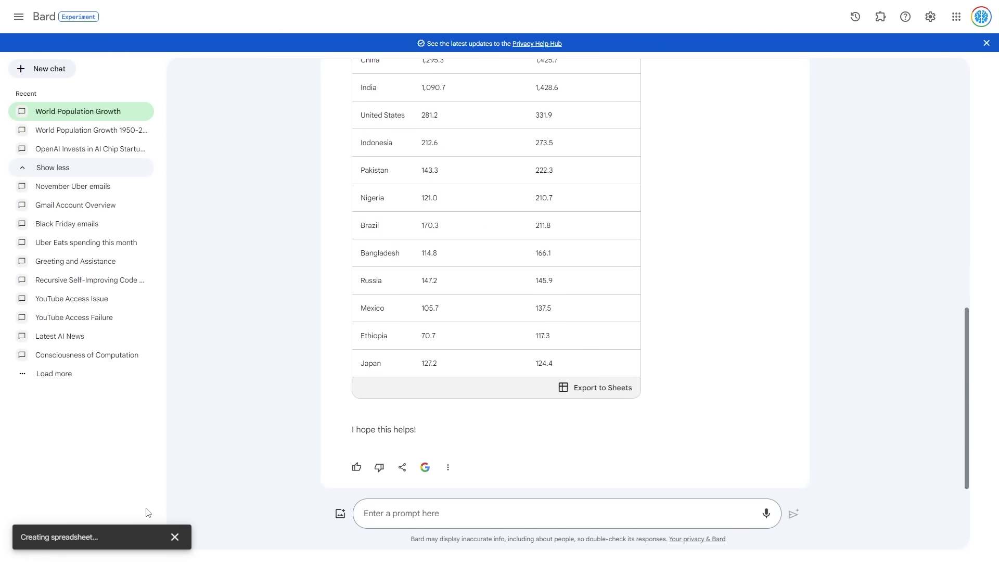
key(F11)
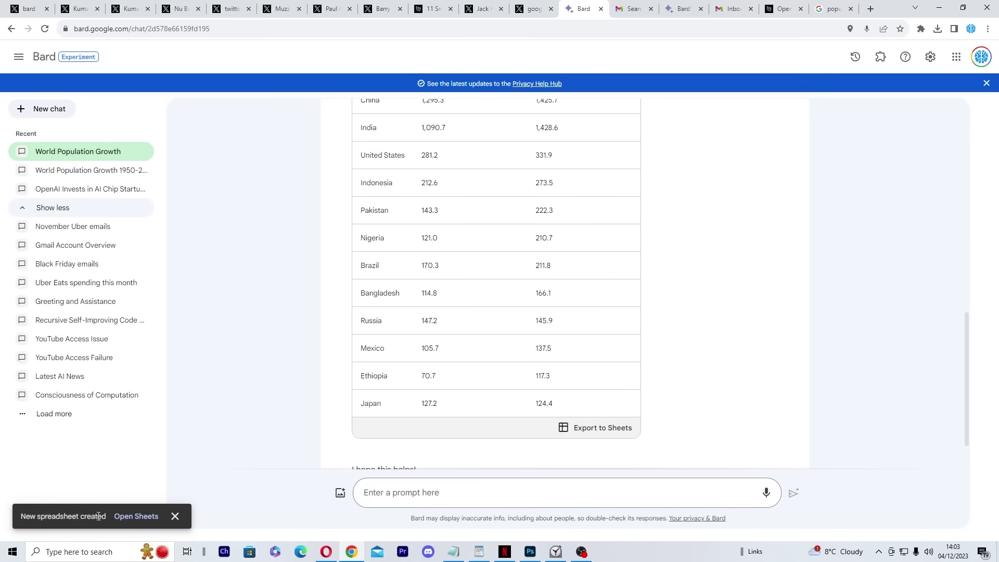
Open the new spreadsheet full screen and inspect the B1 header and China's 2003 value 1295.3.
click(135, 517)
key(F11)
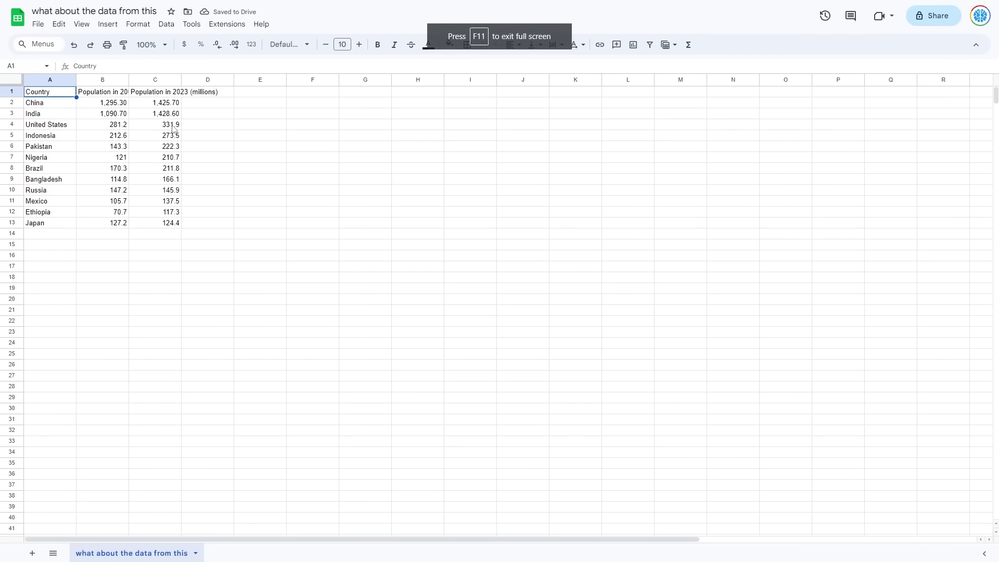
click(140, 133)
click(102, 104)
click(107, 94)
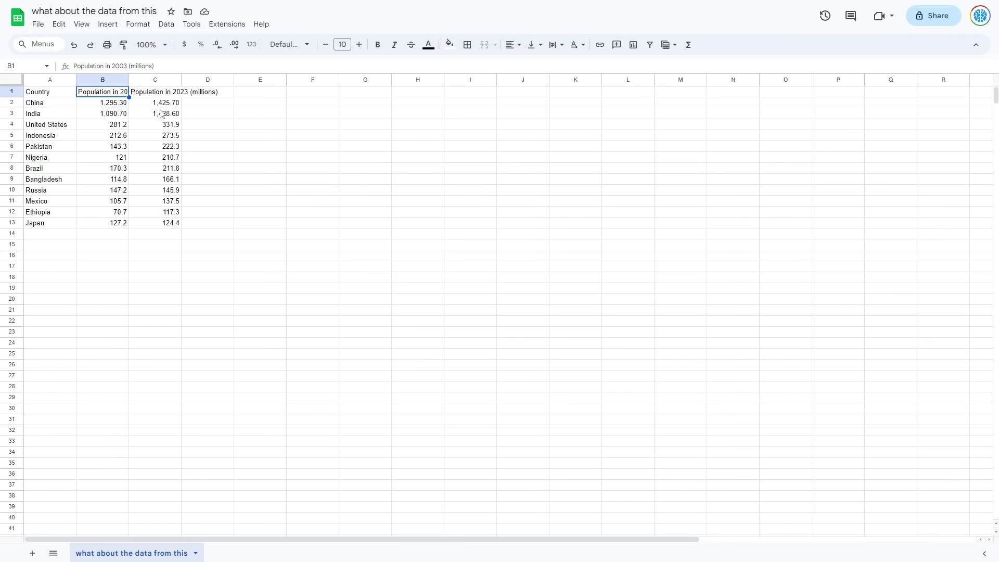
click(110, 107)
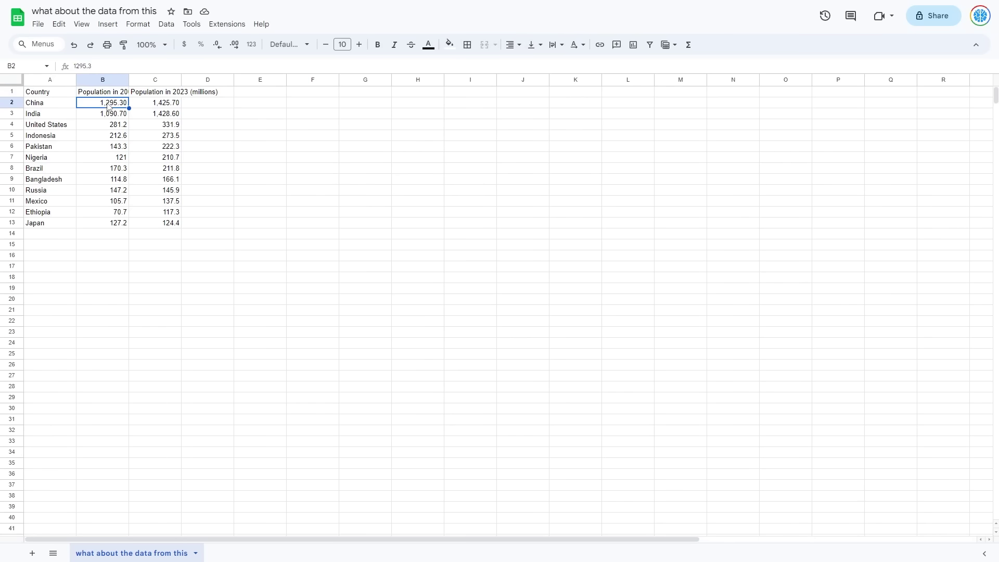
Select B2:C13 to see the 8,675.70 sum, then switch back to Bard.
click(162, 107)
drag(113, 106, 172, 223)
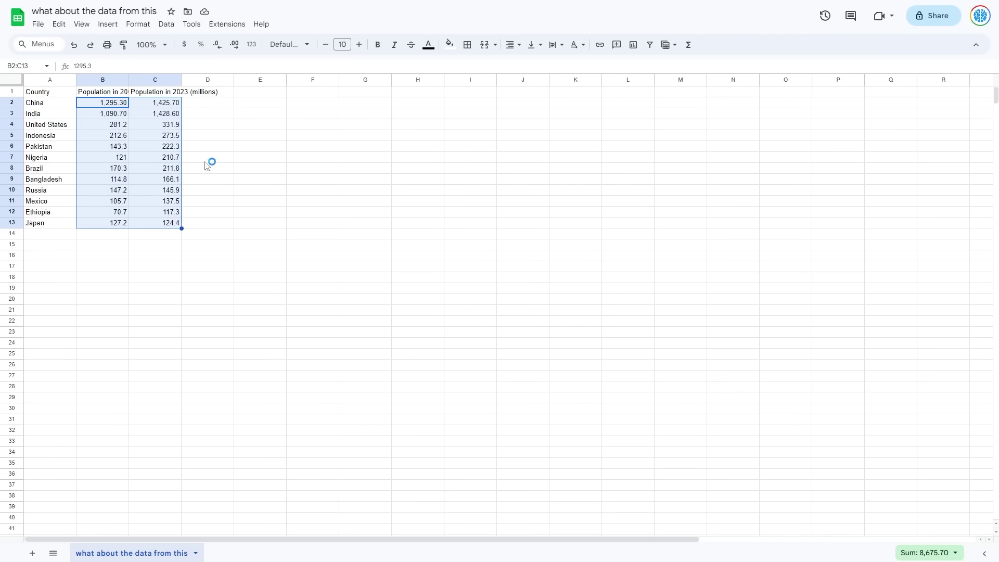
key(alt+Tab)
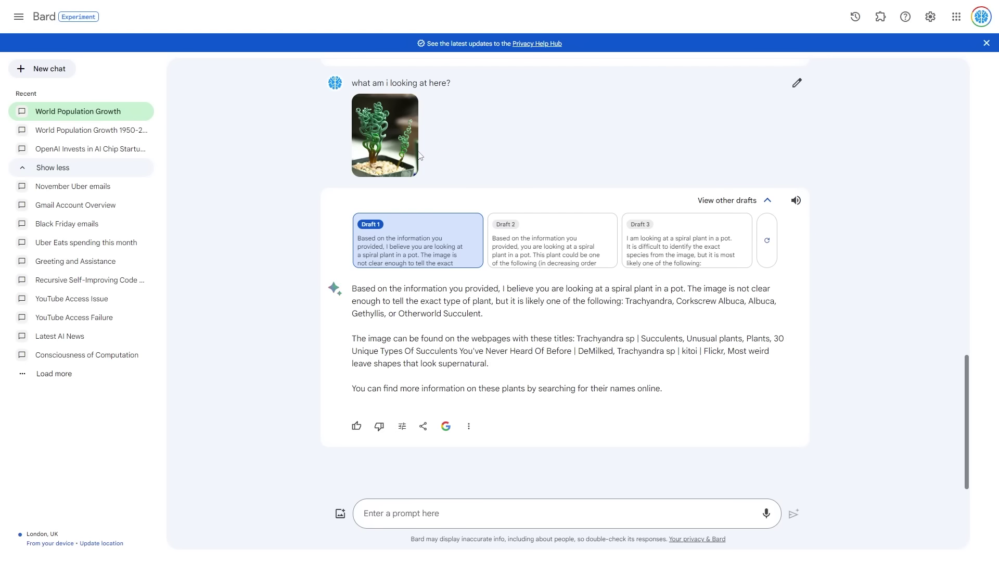
Enlarge the spiral plant photo, highlight the spiral-plant phrase and first source name, then open Draft 2.
mouse_move(414, 156)
click(396, 155)
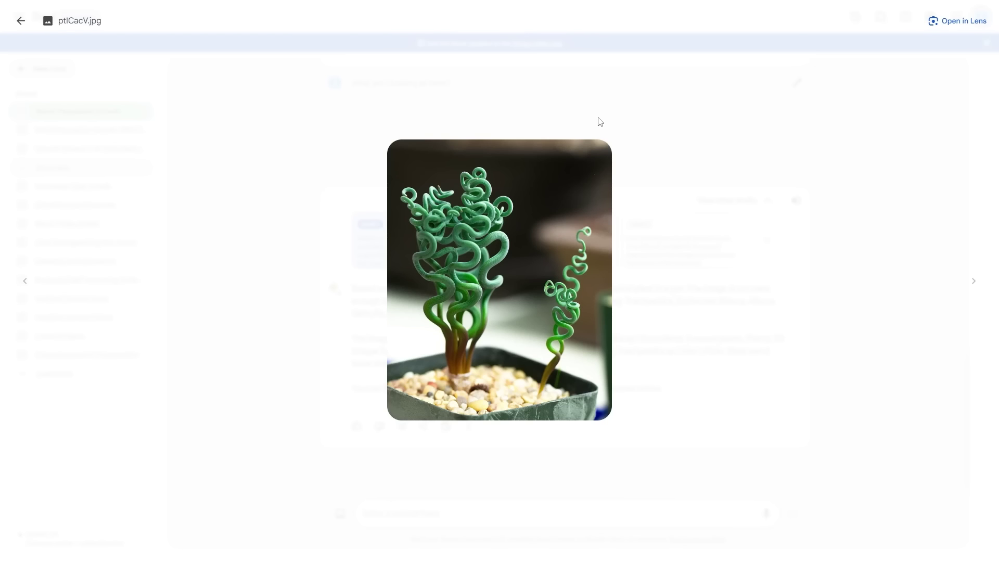
click(606, 118)
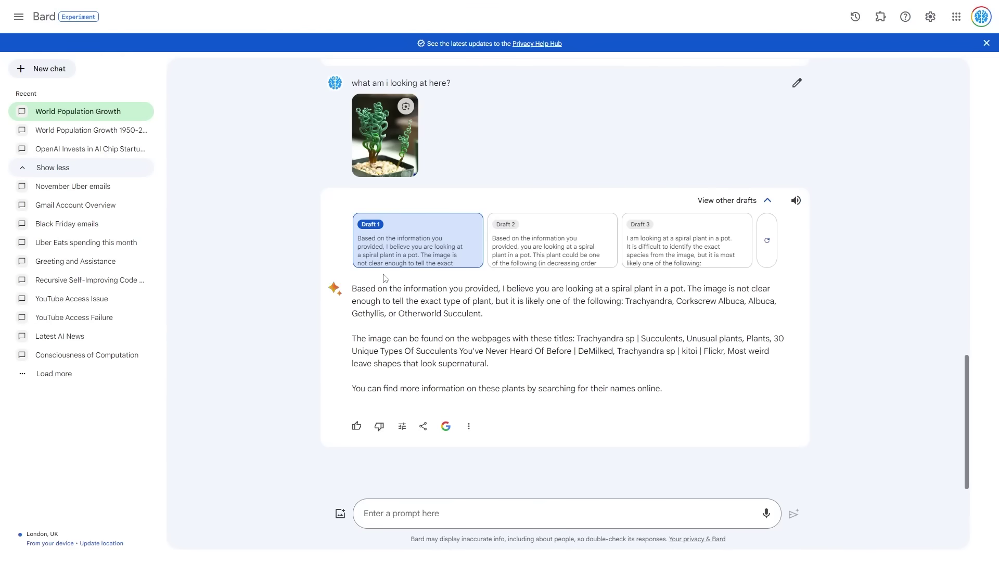
drag(508, 289, 653, 289)
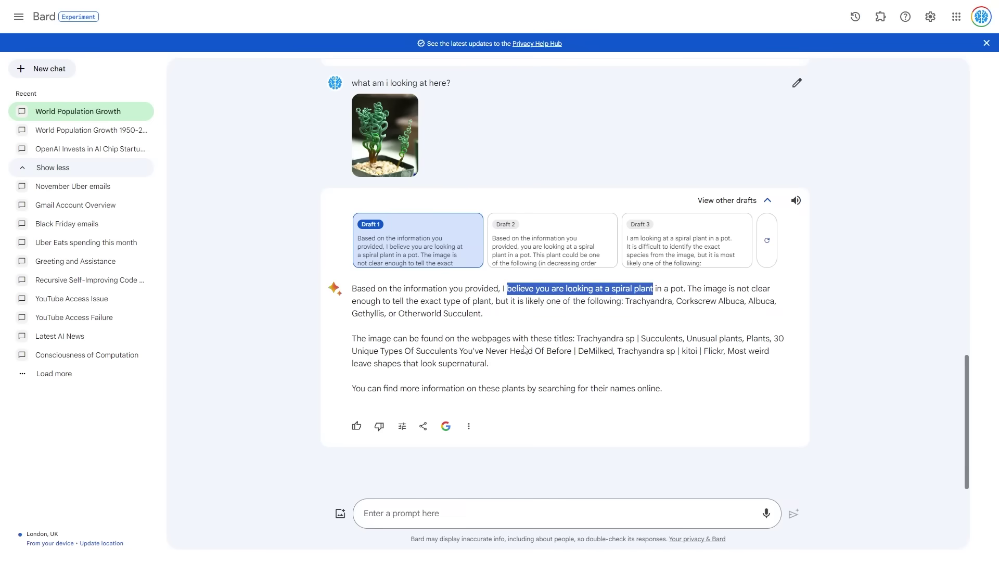
drag(575, 339, 618, 339)
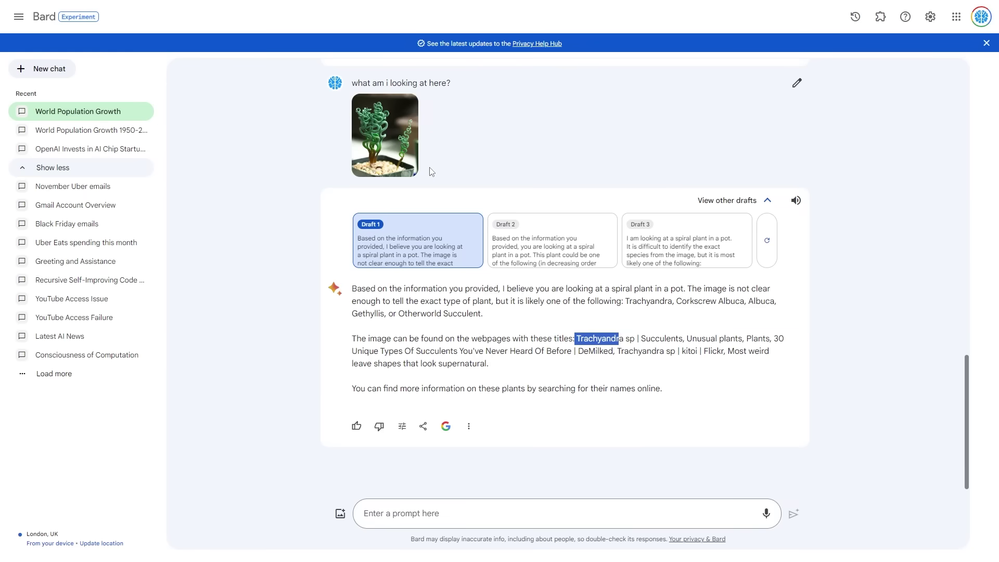
click(533, 234)
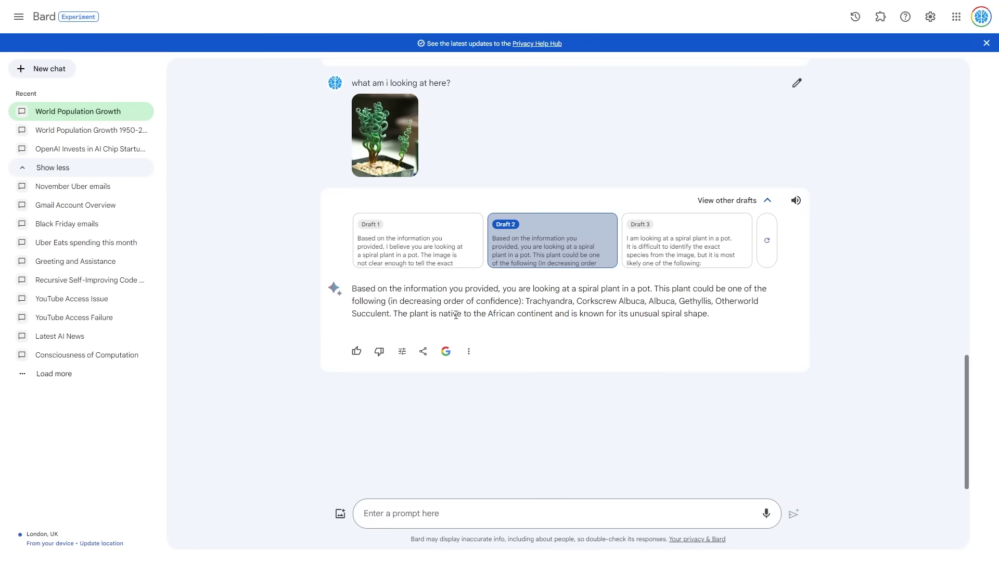
Highlight the 'African continent' and 'unusual spiral shape' phrases, view Draft 3, then return to Draft 1.
drag(488, 315, 565, 314)
drag(628, 316, 714, 318)
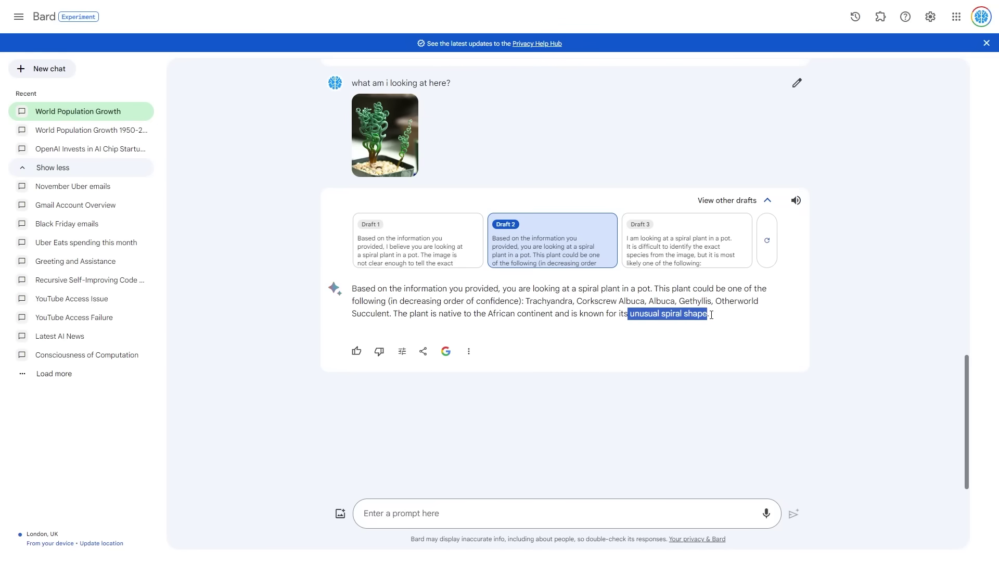
click(687, 247)
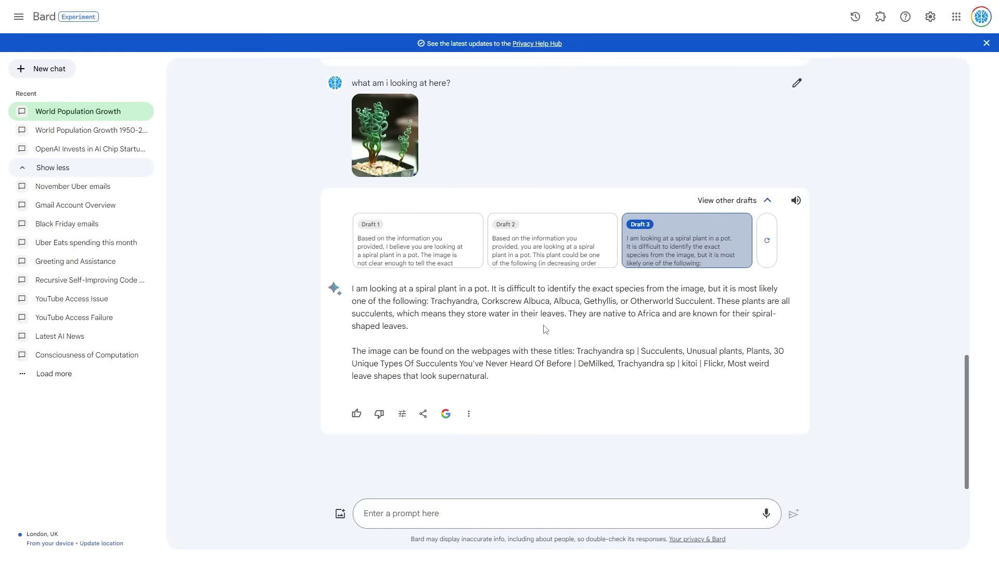
click(424, 245)
mouse_move(407, 154)
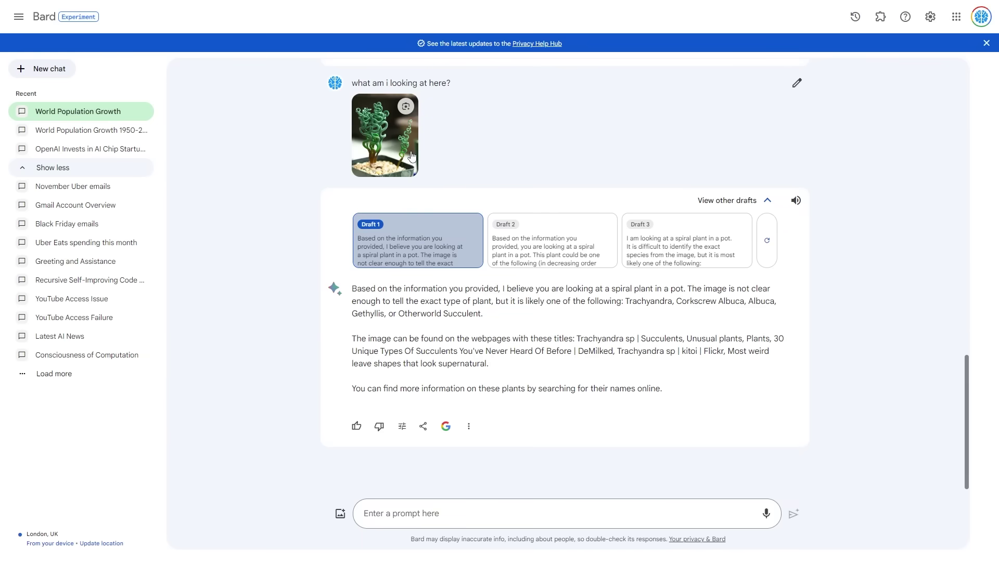
key(F11)
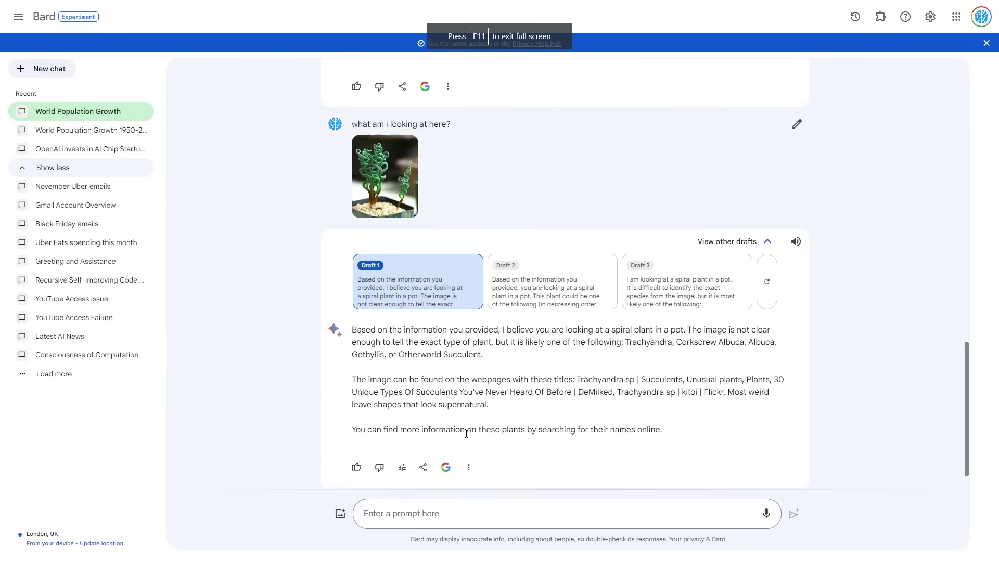
click(402, 468)
click(402, 467)
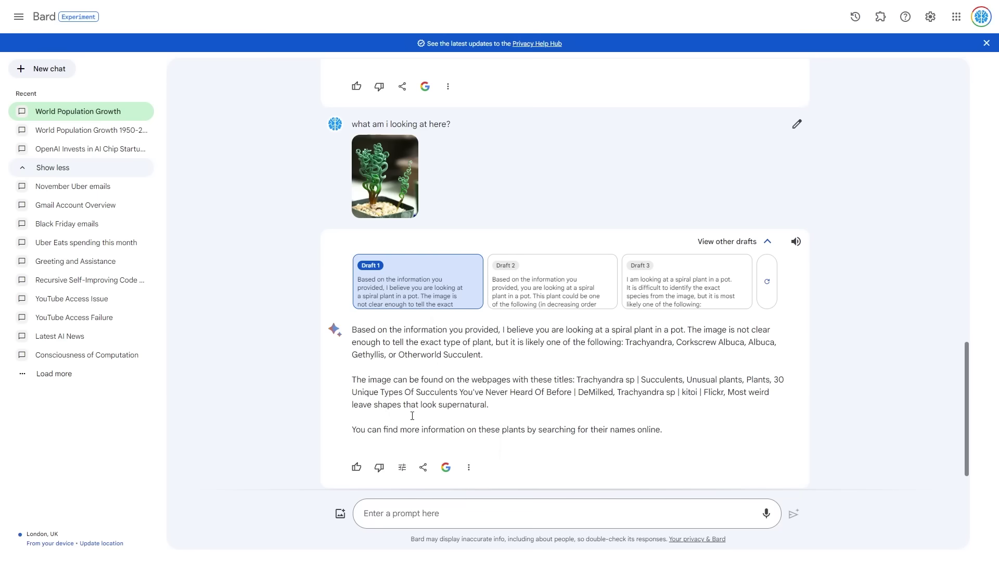
click(768, 242)
click(402, 400)
click(750, 248)
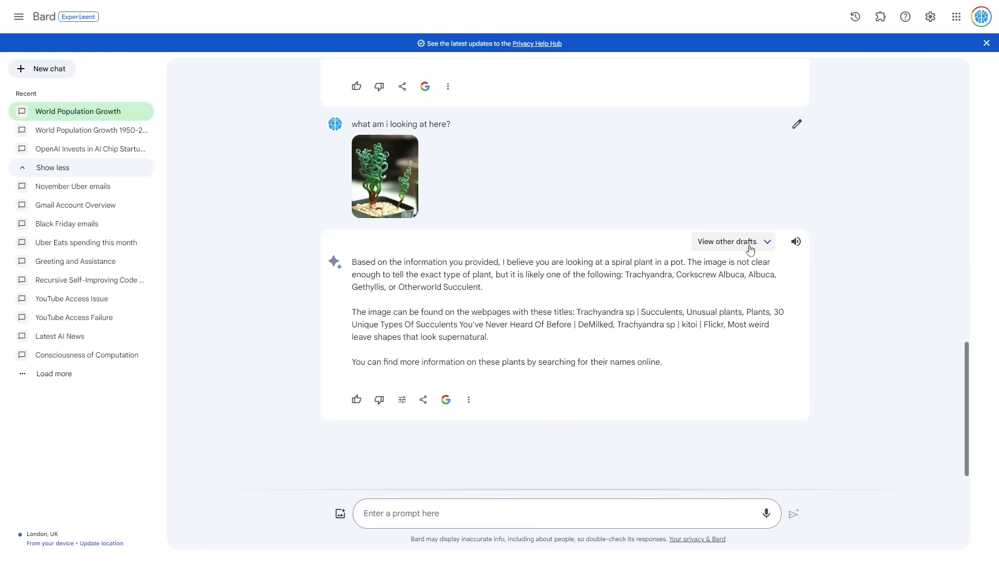
click(741, 248)
click(741, 249)
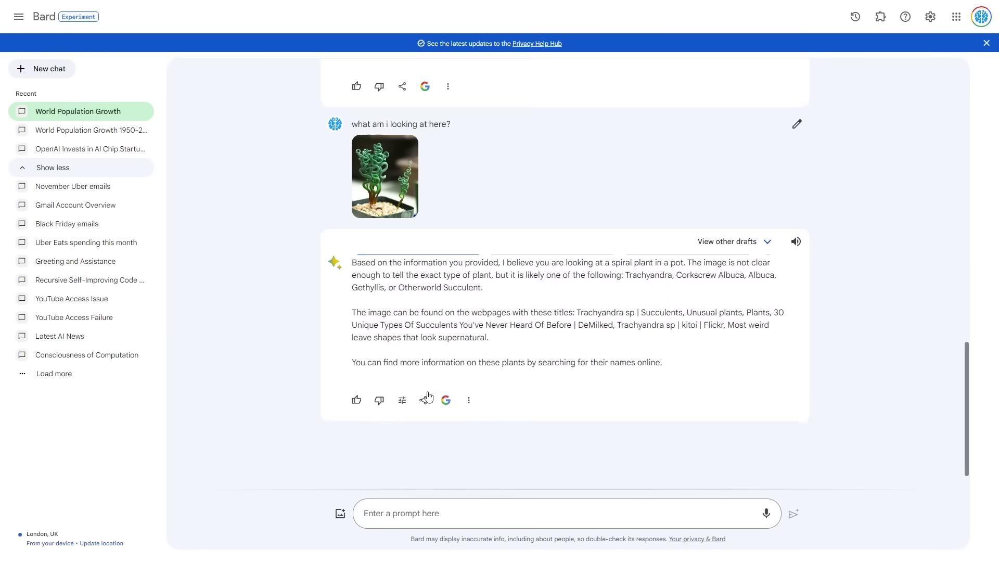
click(402, 406)
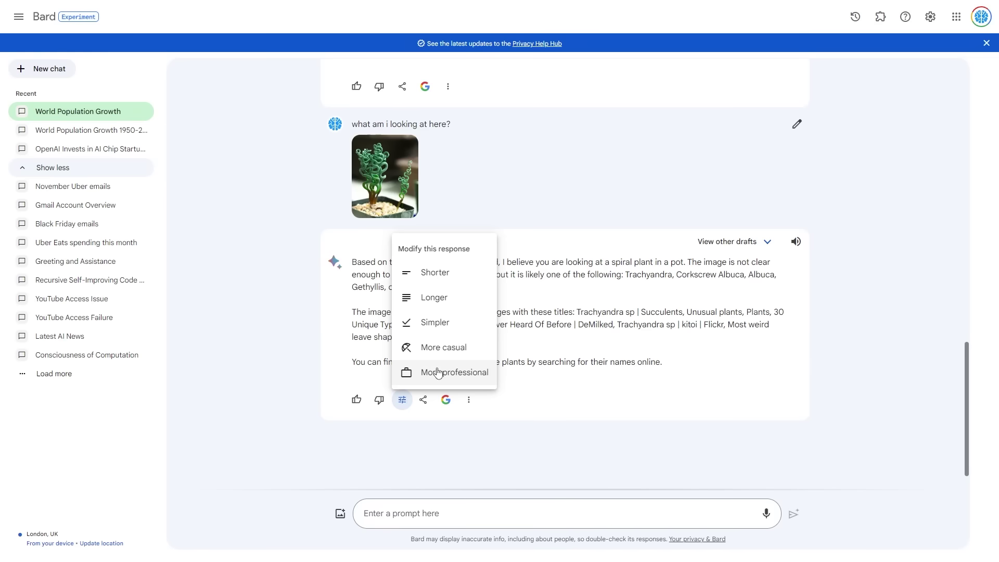
click(466, 398)
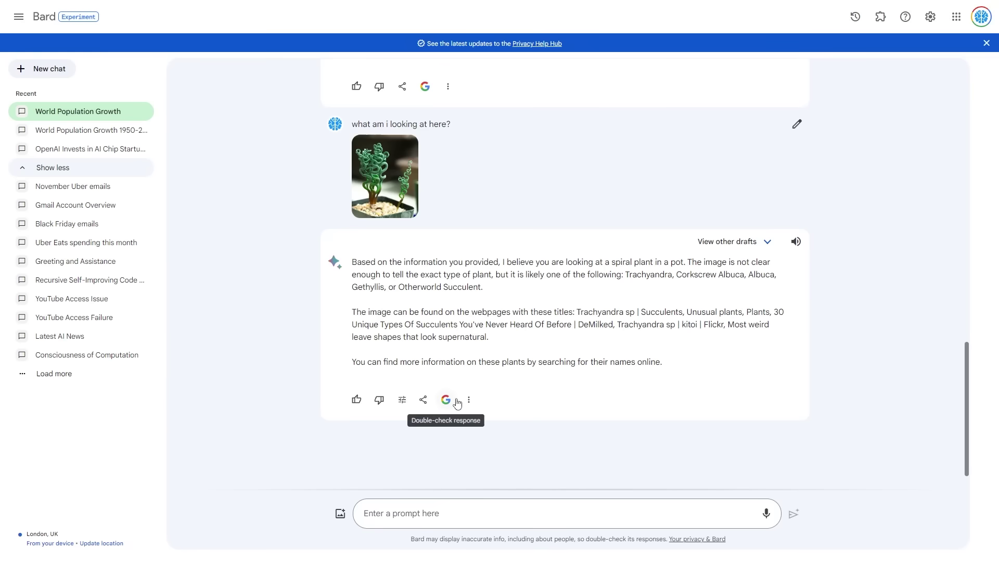
Open Share & export under the plant answer and bring up the public share link dialog.
click(430, 400)
click(424, 401)
click(426, 401)
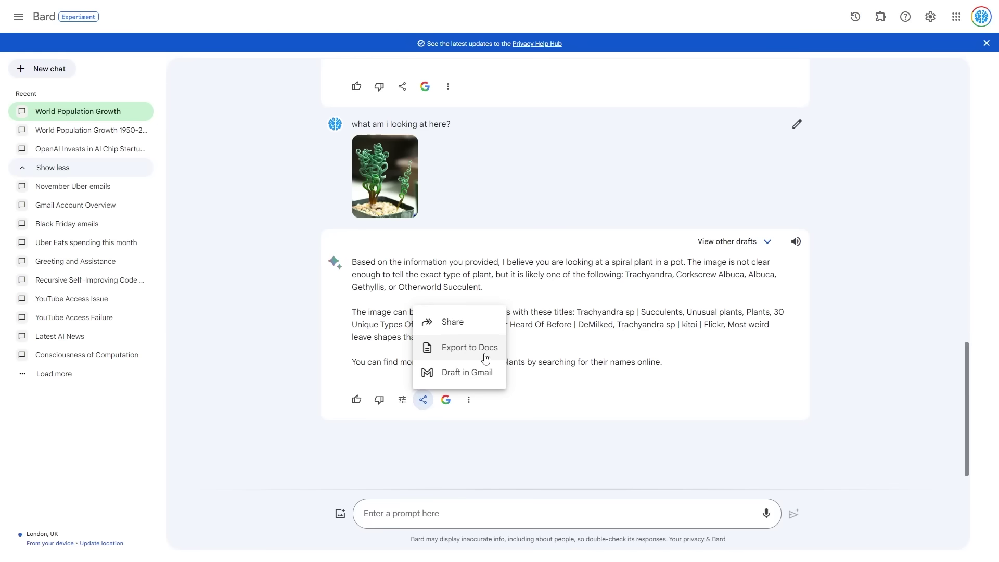
click(437, 328)
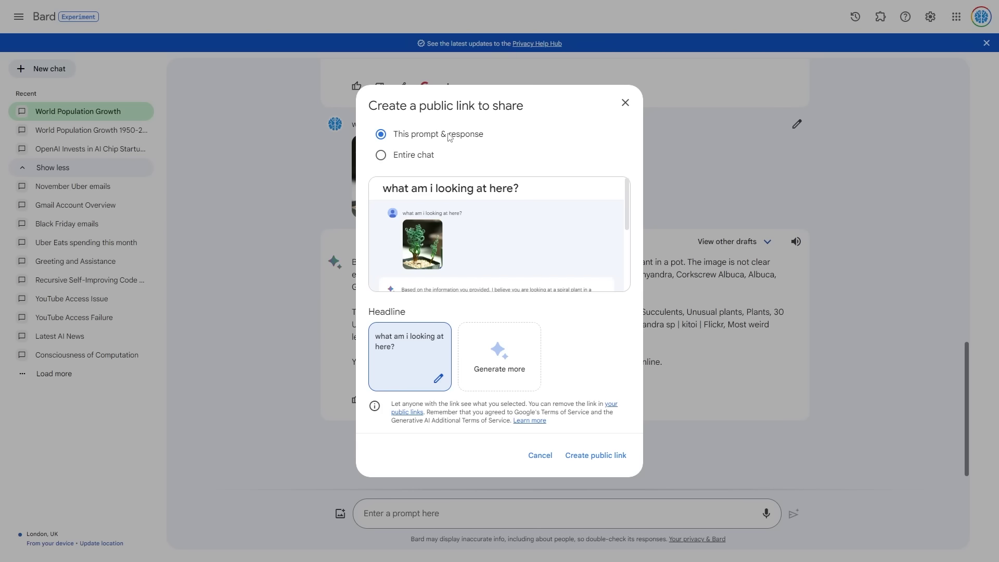
scroll(500, 244, down, 5)
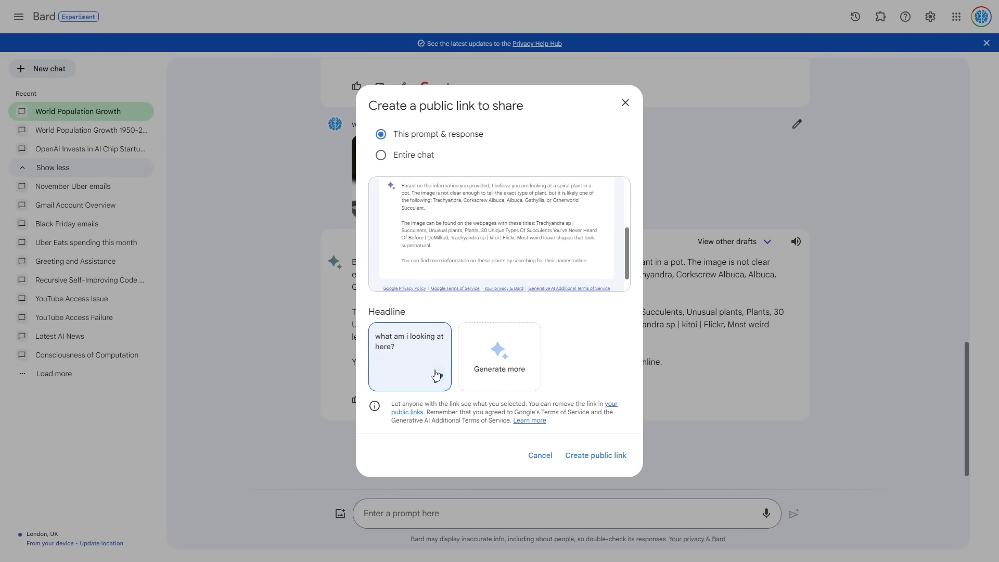
scroll(492, 265, up, 5)
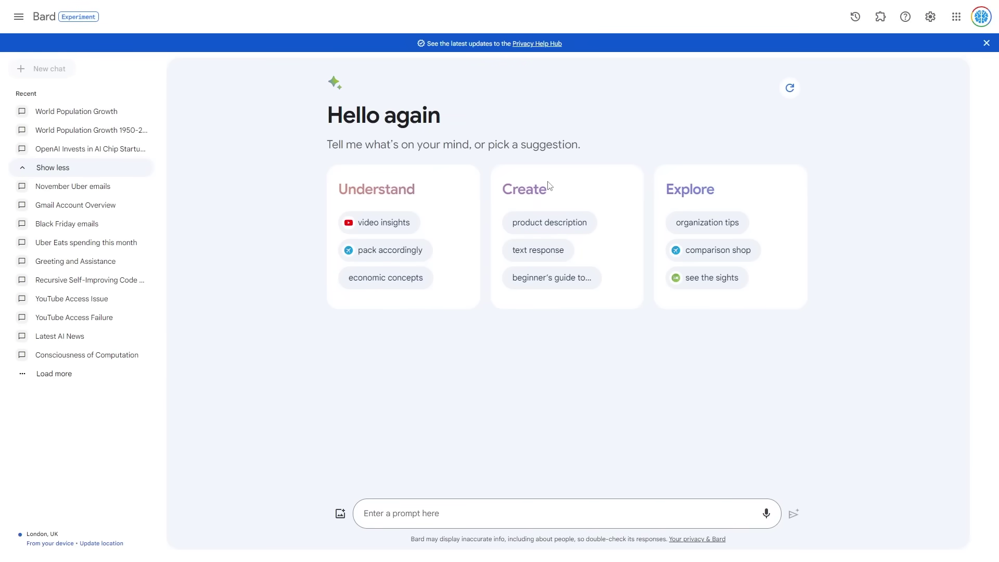
Ask Bard for Recoleta, Buenos Aires hotels with nightly prices and sights, then browse the results.
click(692, 277)
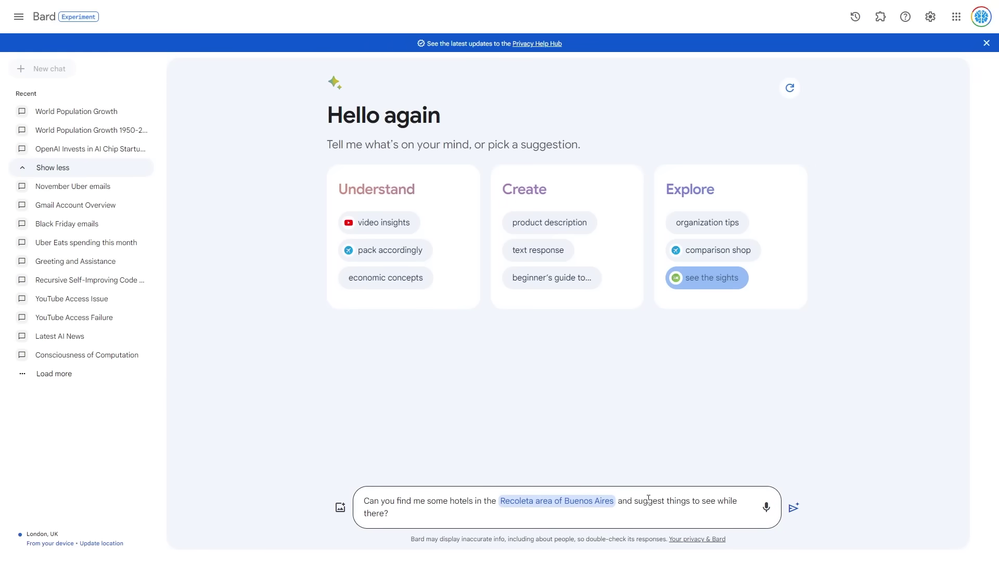
click(794, 507)
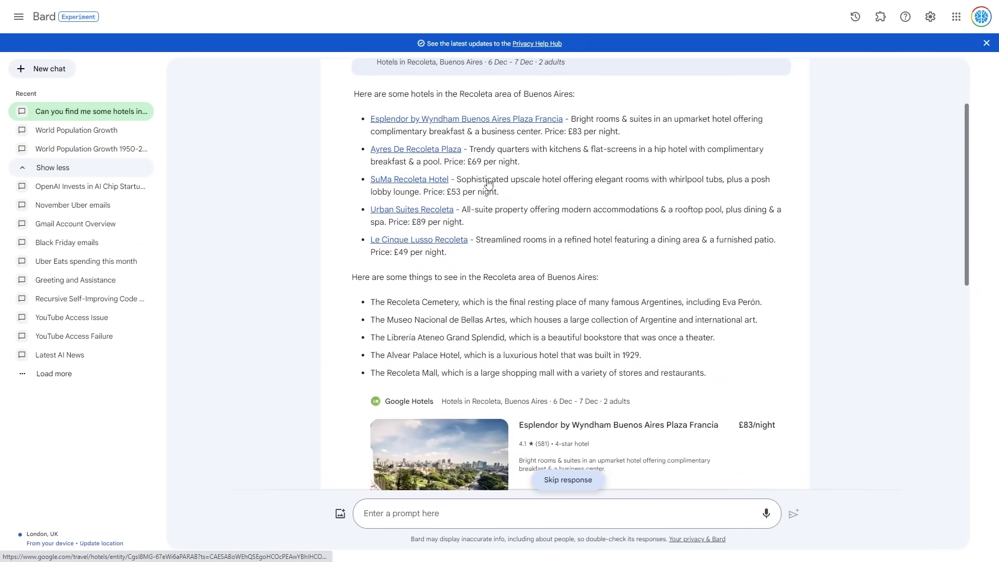
scroll(482, 187, up, 5)
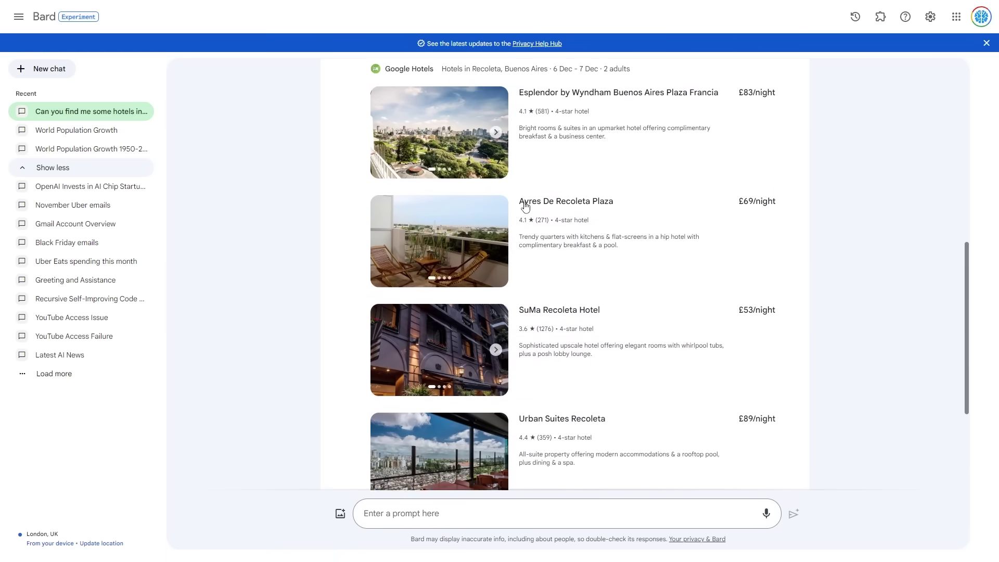
scroll(525, 207, down, 3)
scroll(523, 209, up, 10)
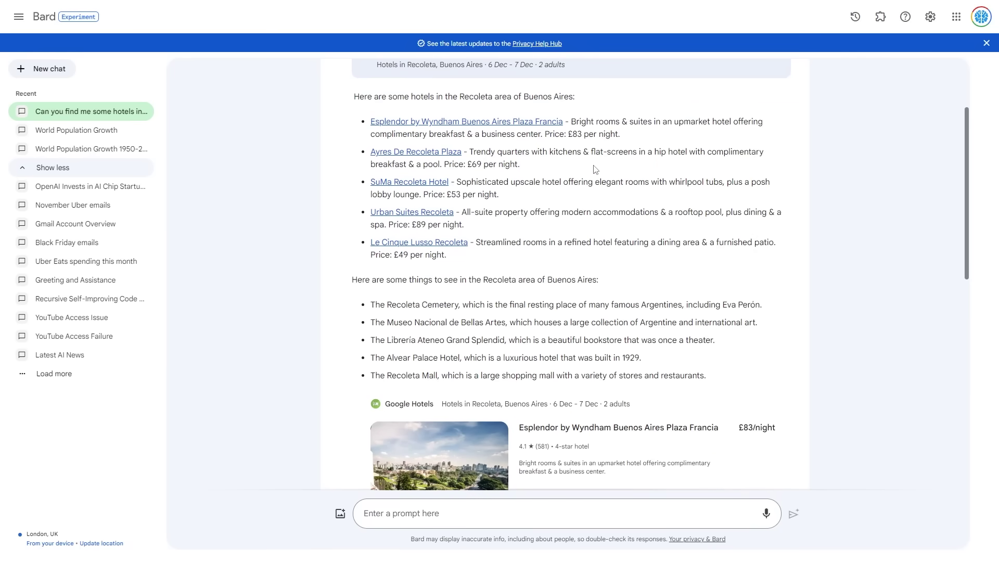
scroll(592, 177, up, 3)
scroll(520, 172, down, 12)
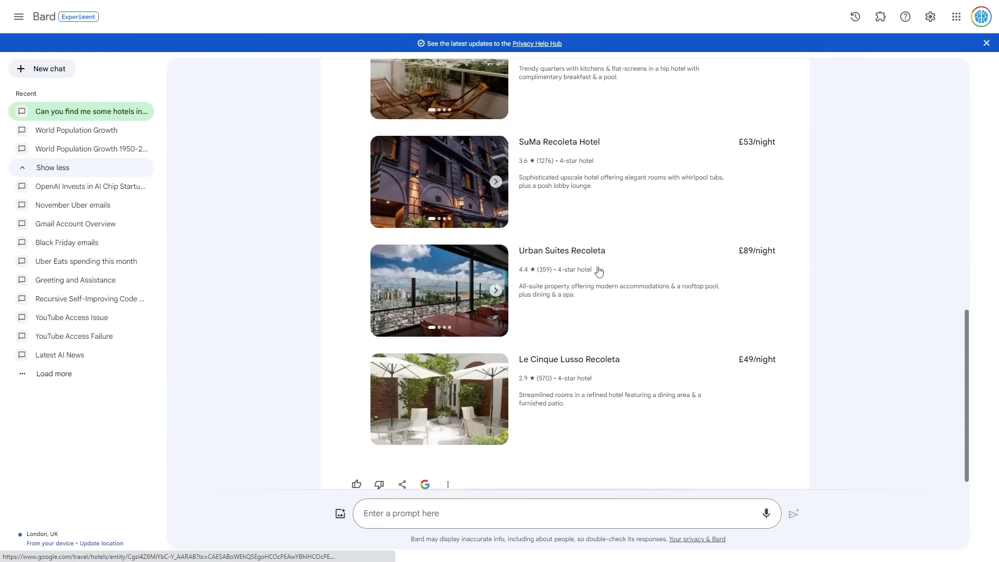
scroll(575, 259, up, 1)
scroll(575, 260, up, 9)
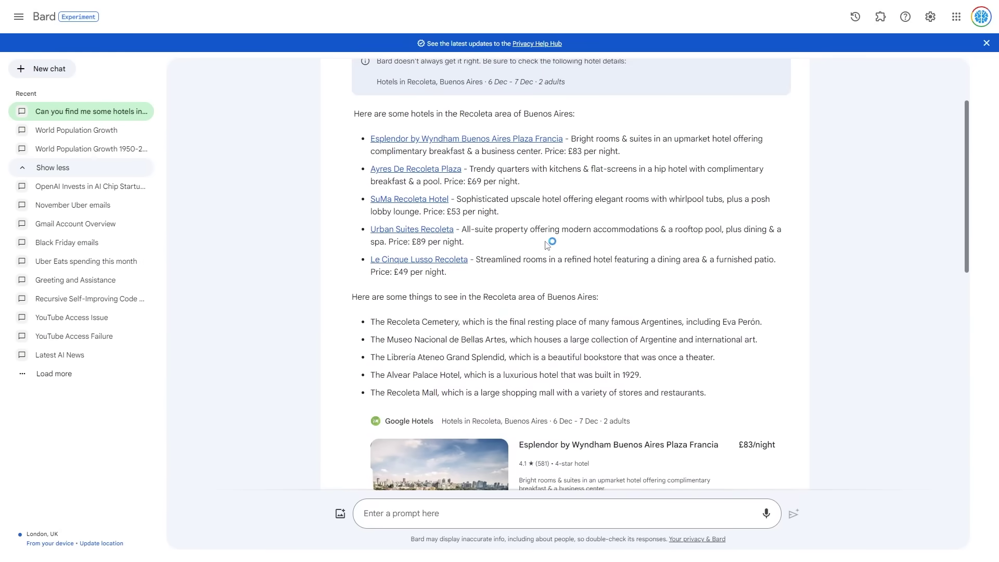
scroll(536, 213, down, 3)
scroll(536, 234, up, 6)
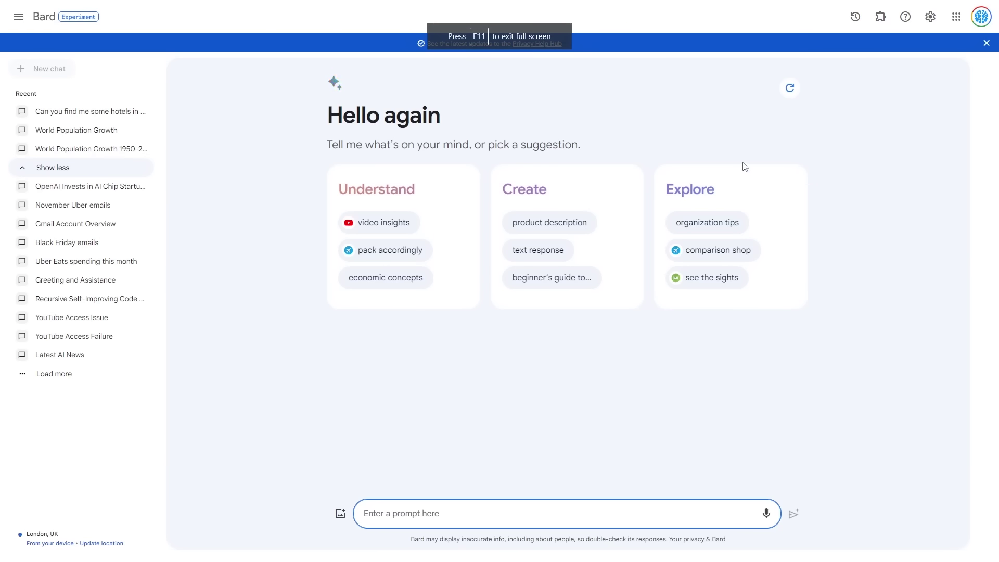
Turn on the dark theme and set responses to Respond once complete, after briefly trying real time.
click(926, 21)
click(887, 46)
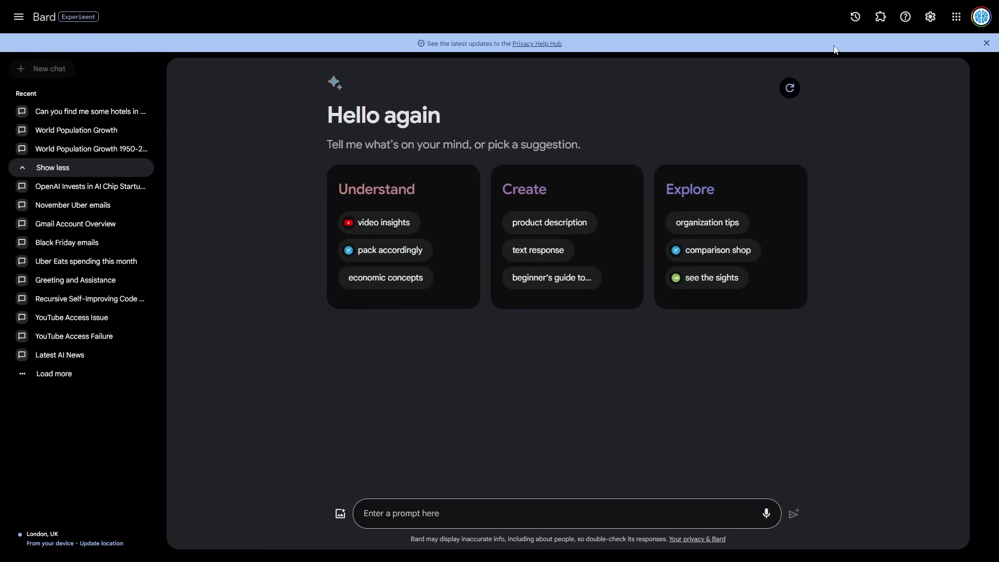
click(930, 21)
click(883, 72)
click(930, 16)
click(898, 72)
click(930, 16)
click(896, 70)
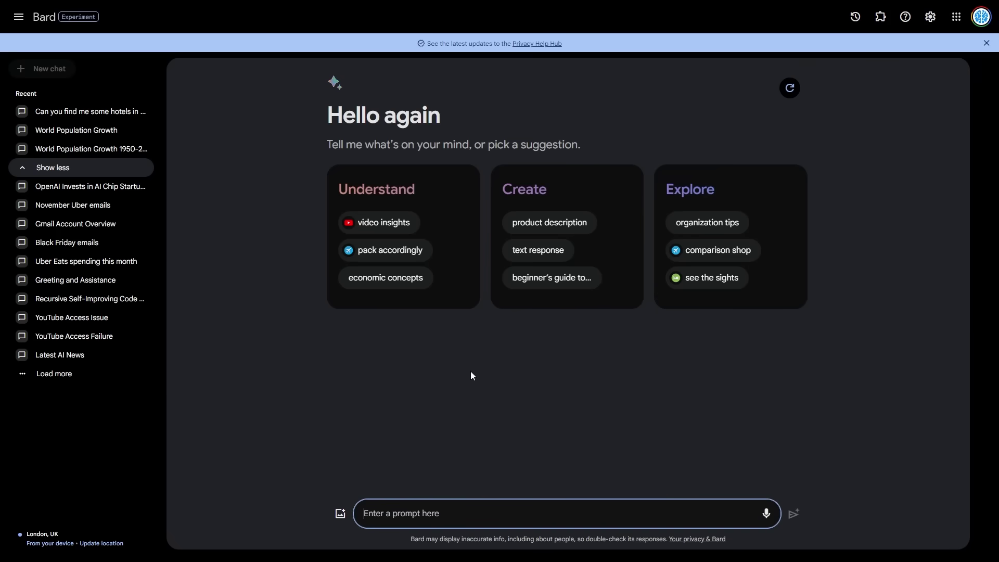
Request a solar-powered toothbrush product description from the suggestion chip.
click(582, 223)
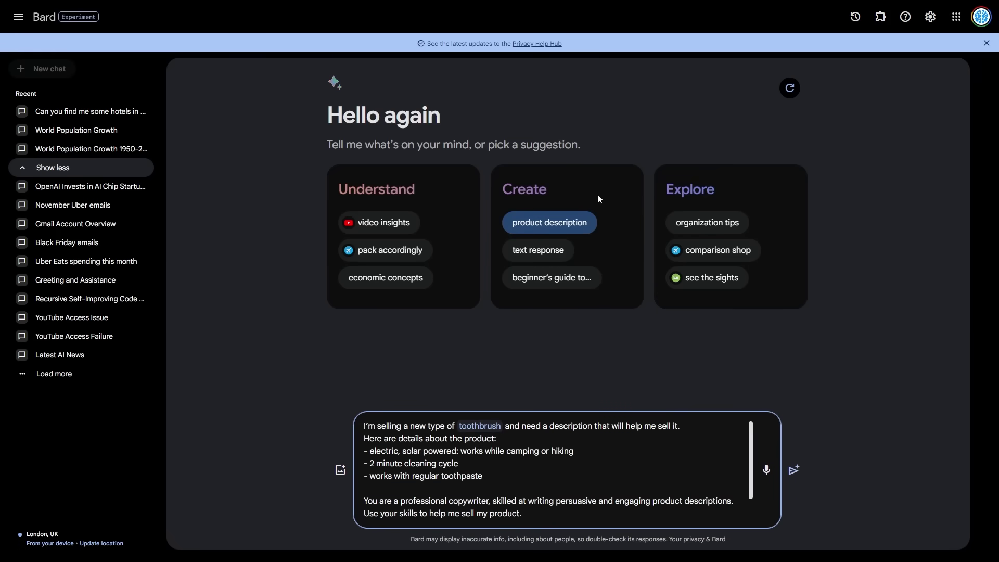
click(794, 470)
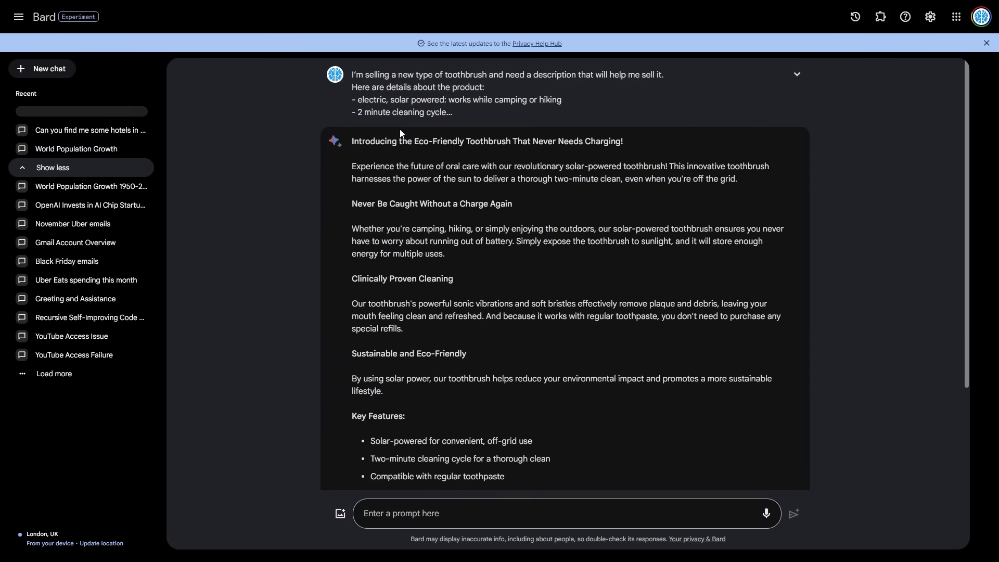
scroll(388, 170, down, 3)
scroll(387, 171, up, 3)
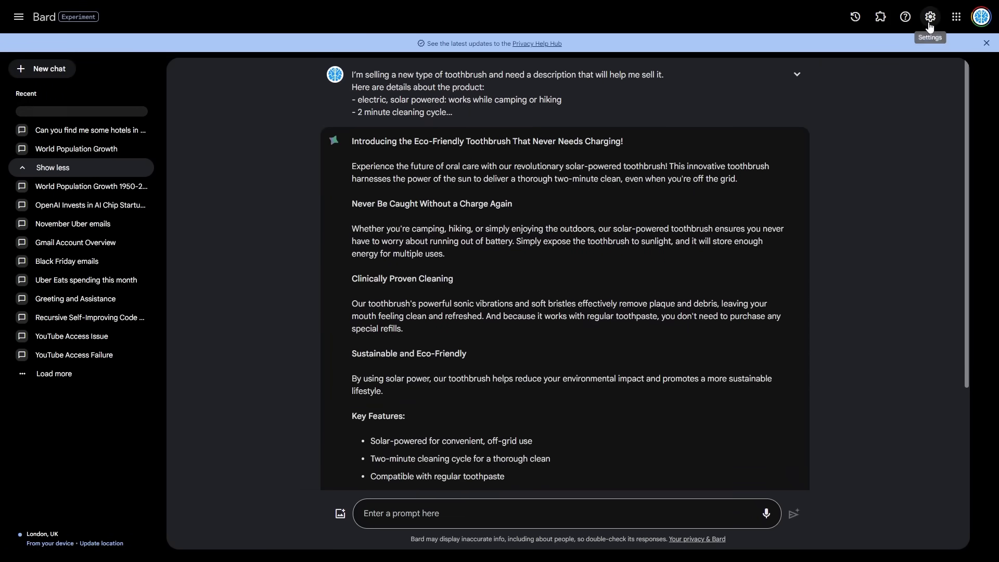
Switch responses to Respond in real time and start a new chat.
click(929, 22)
click(903, 81)
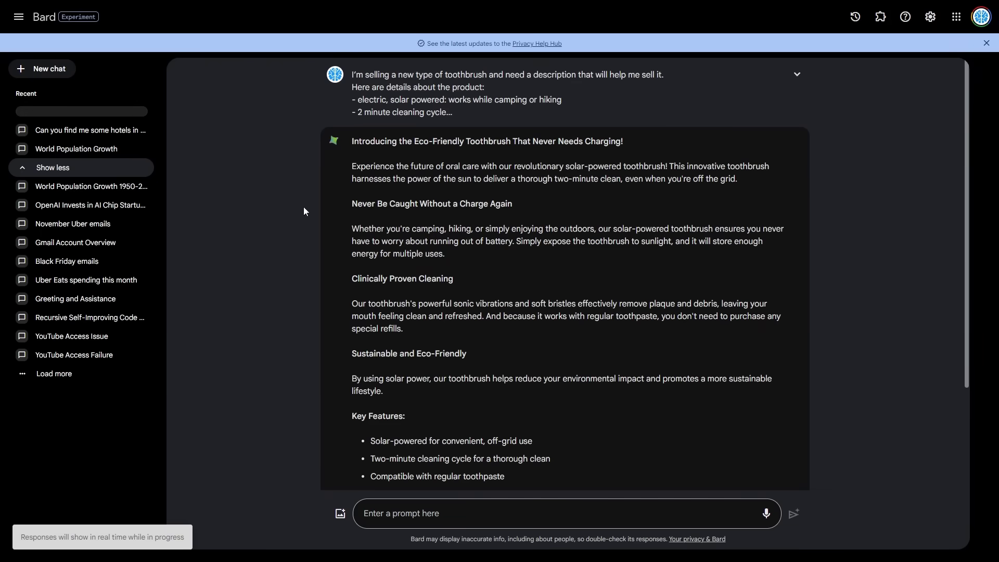
scroll(429, 406, down, 3)
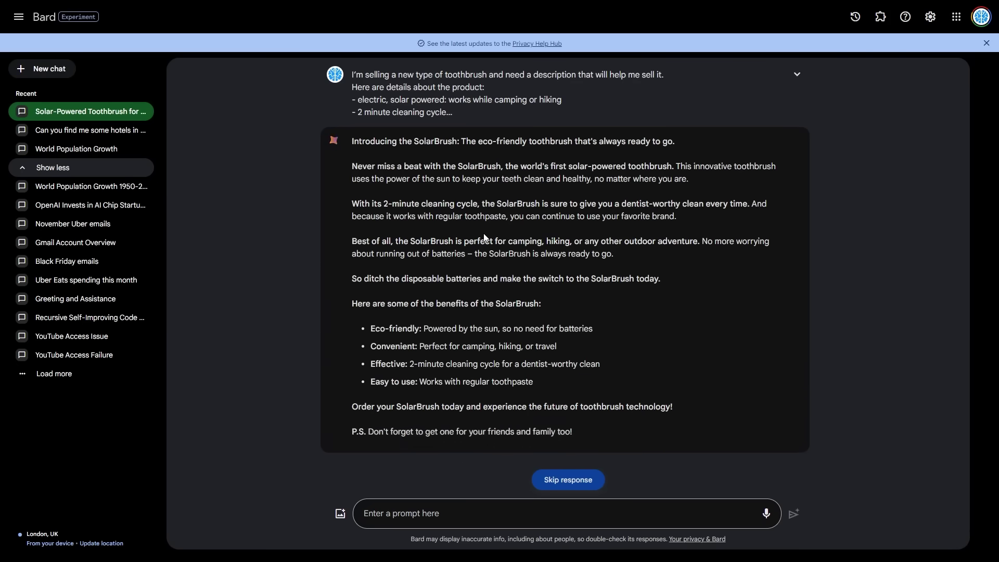
scroll(511, 229, down, 1)
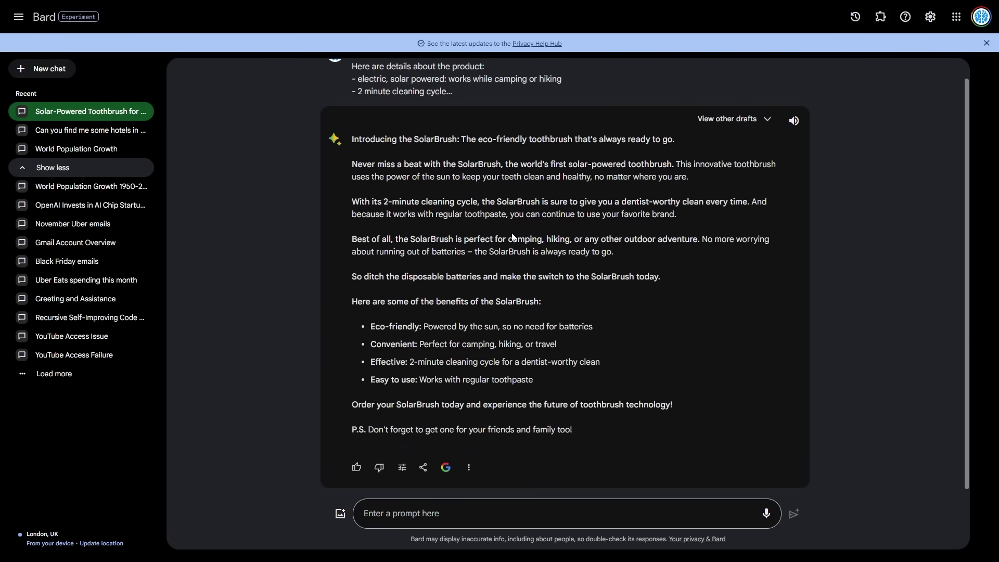
scroll(512, 236, up, 1)
click(42, 69)
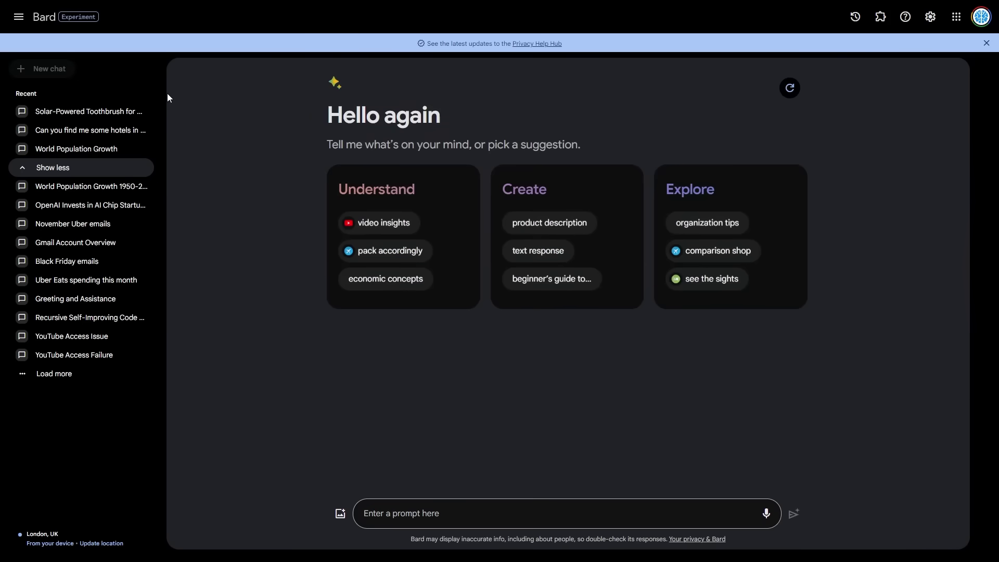